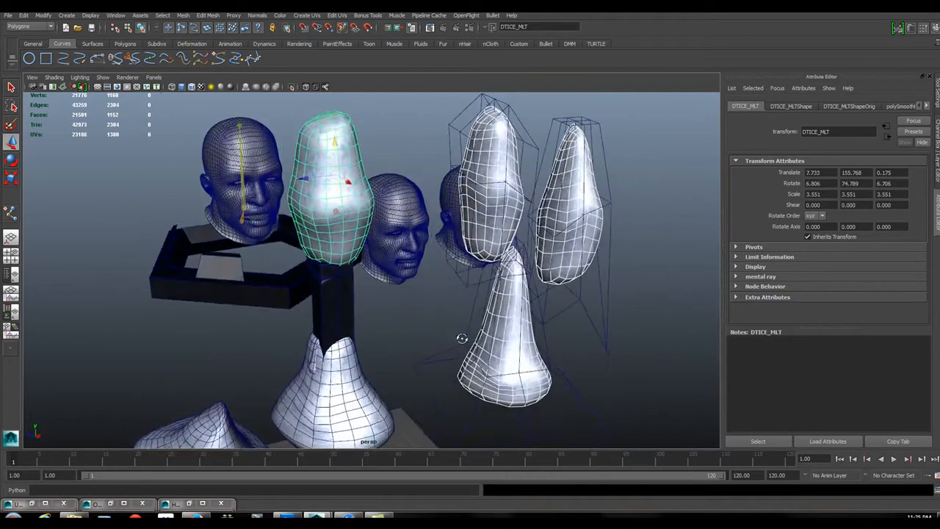
- Examine the original head and ice mesh beside the head copies and lattice-deformed mesh copies from several angles
left_click(245, 168)
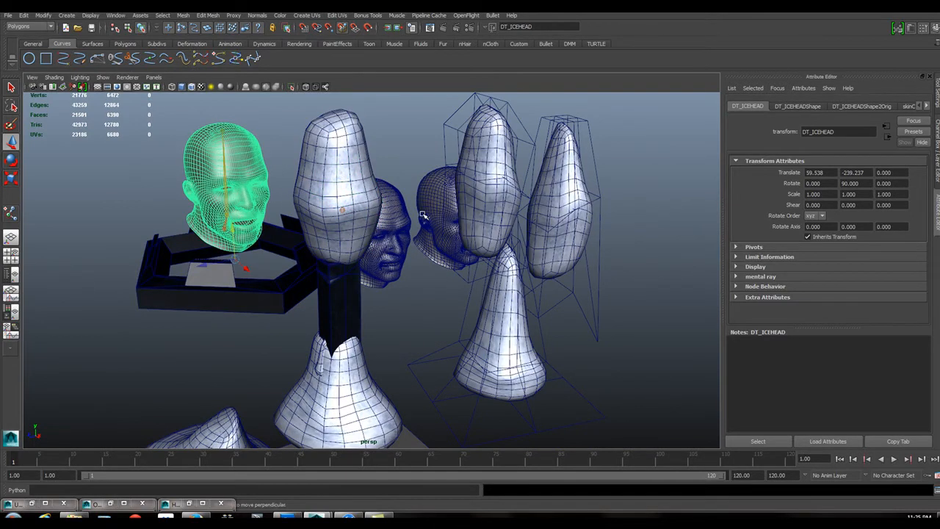
left_click_drag(481, 320, 438, 290, "alt")
left_click(356, 198)
mouse_move(357, 201)
left_mouse_down("alt")
mouse_move(346, 199)
mouse_move(355, 196)
left_mouse_up("alt")
right_click_drag(357, 195, 466, 232, "alt")
middle_click_drag(465, 232, 435, 254, "alt")
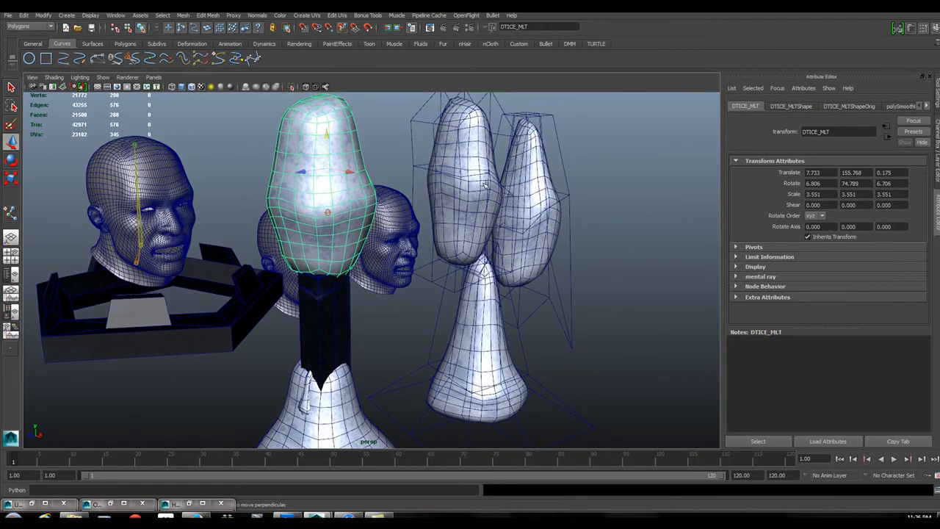
mouse_move(548, 277)
left_mouse_down("alt")
mouse_move(528, 278)
mouse_move(565, 280)
left_mouse_up("alt")
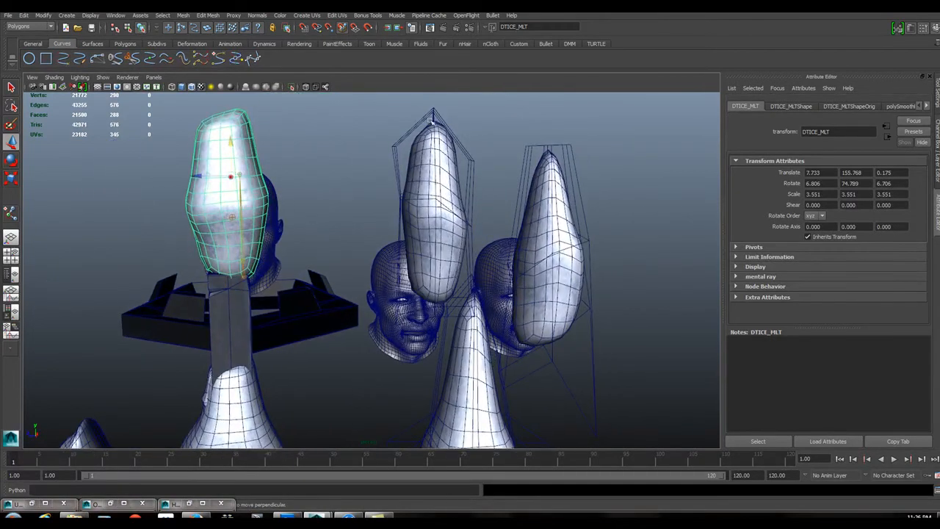
left_click_drag(513, 263, 473, 261, "alt")
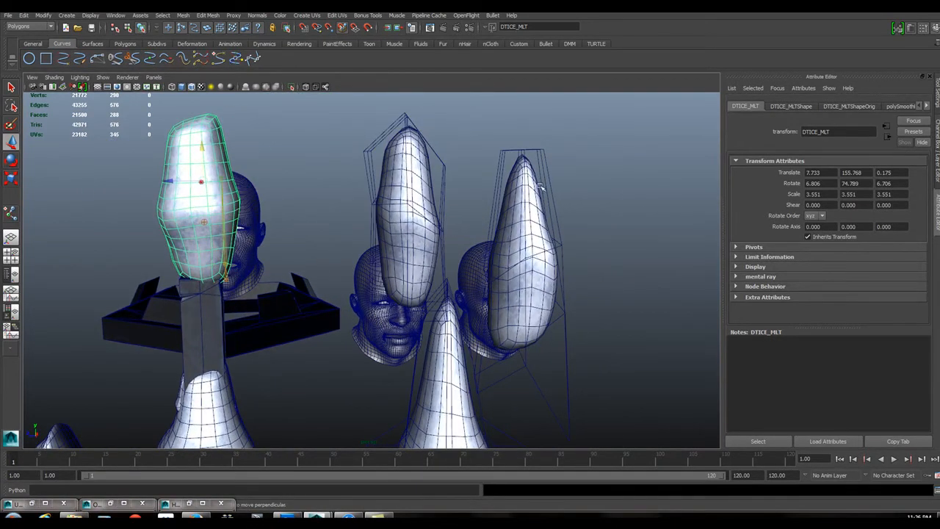
left_click_drag(187, 246, 270, 259, "alt")
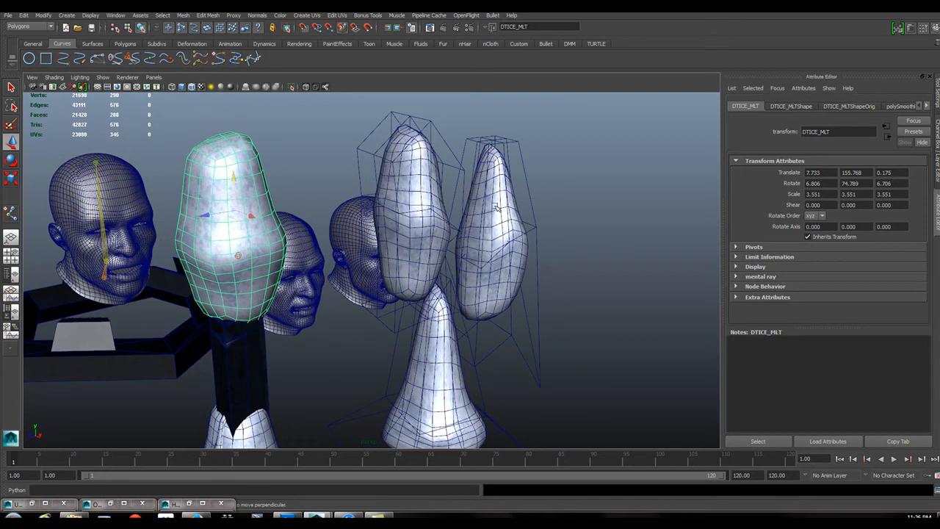
left_click_drag(543, 264, 479, 270, "alt")
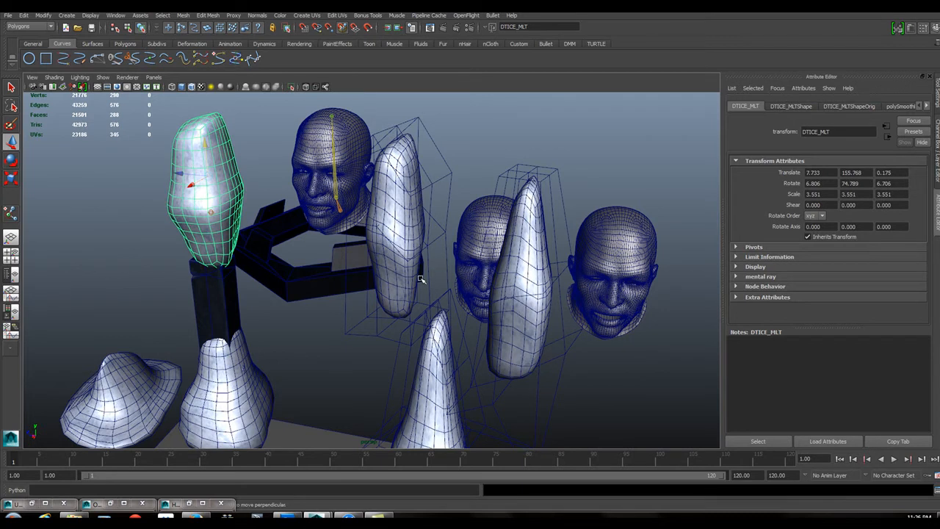
left_click_drag(438, 310, 512, 287, "alt")
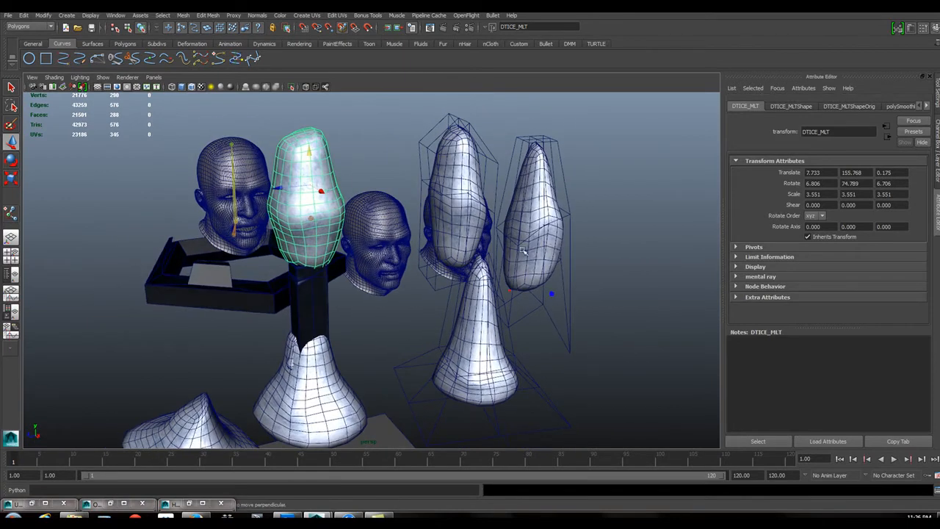
key("space")
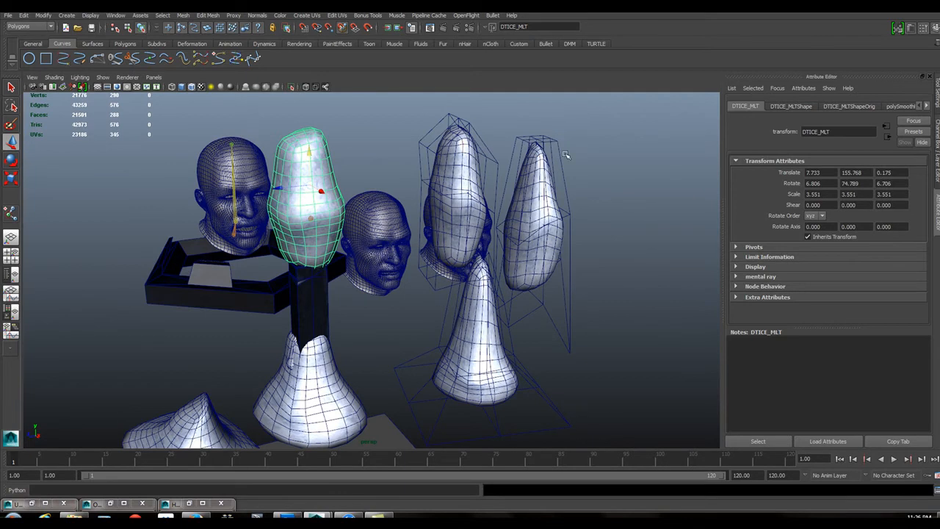
- Duplicate the outermost tapered mesh, DTICE_MLT4, and move the copy along Z to about -281, clear of the others
left_click(546, 188)
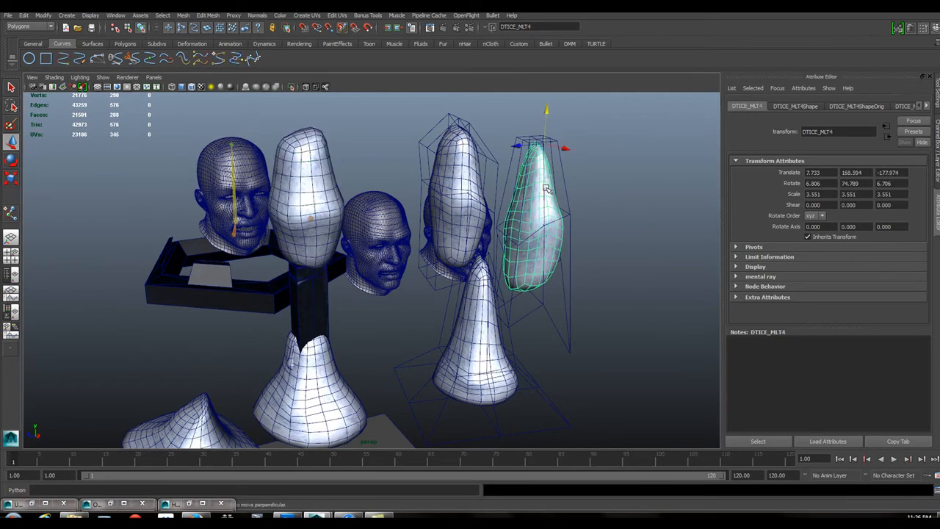
key("ctrl+d")
left_click_drag(518, 144, 628, 139)
left_click_drag(595, 235, 524, 238, "alt")
- Apply a Lattice deformer to the duplicated mesh
right_click(520, 240)
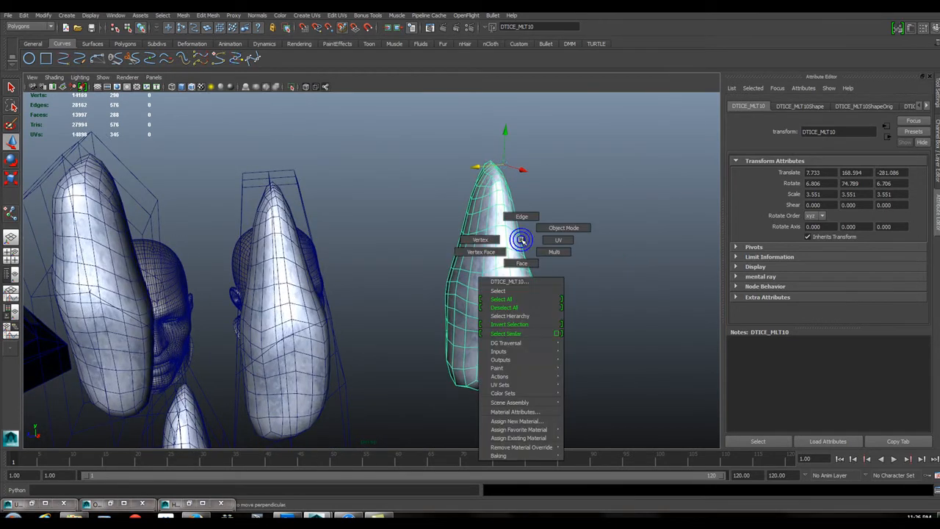
key("space")
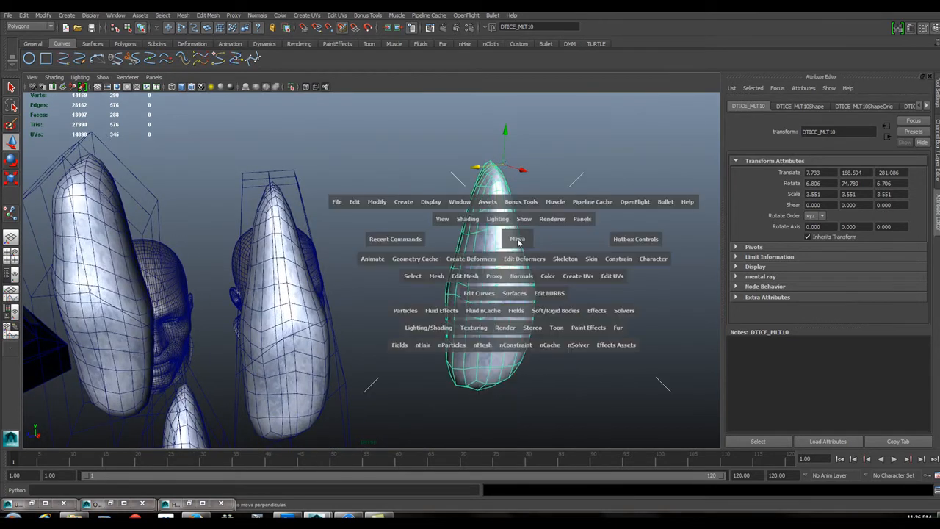
left_click(479, 259)
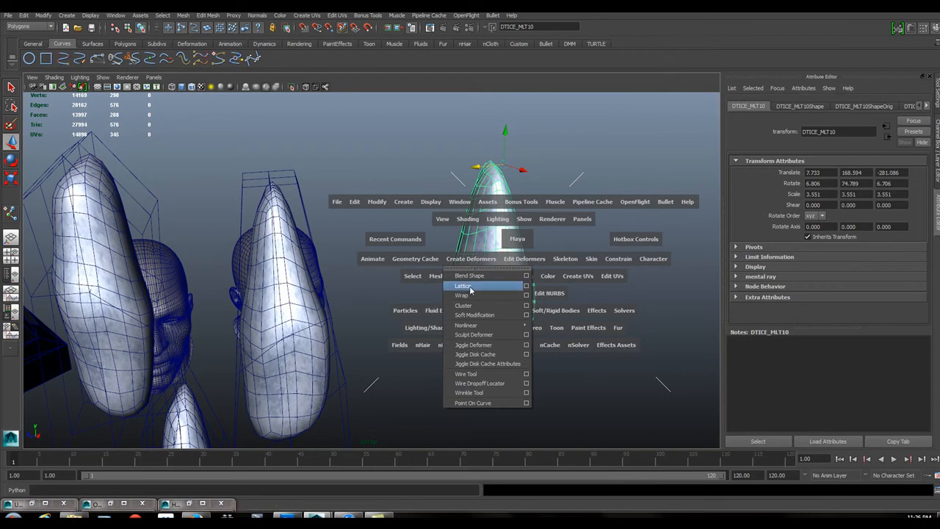
left_click(467, 285)
- Pull the lattice points at one upper corner up and outward to deform the top of the duplicated mesh
mouse_move(496, 196)
left_mouse_down("alt")
mouse_move(511, 179)
mouse_move(498, 201)
mouse_move(524, 216)
mouse_move(447, 213)
mouse_move(497, 183)
left_mouse_up("alt")
right_click(483, 193)
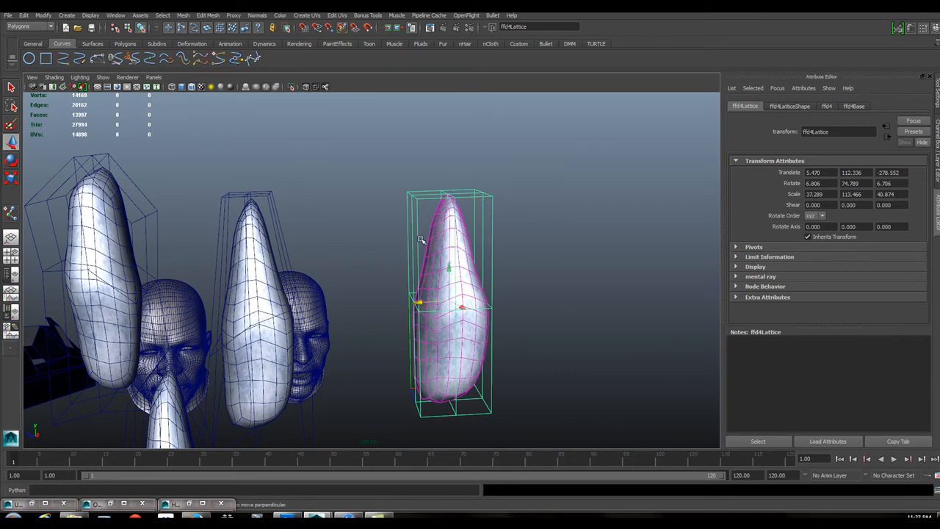
right_click_drag(445, 232, 575, 258, "alt")
left_click_drag(467, 259, 394, 223, "alt")
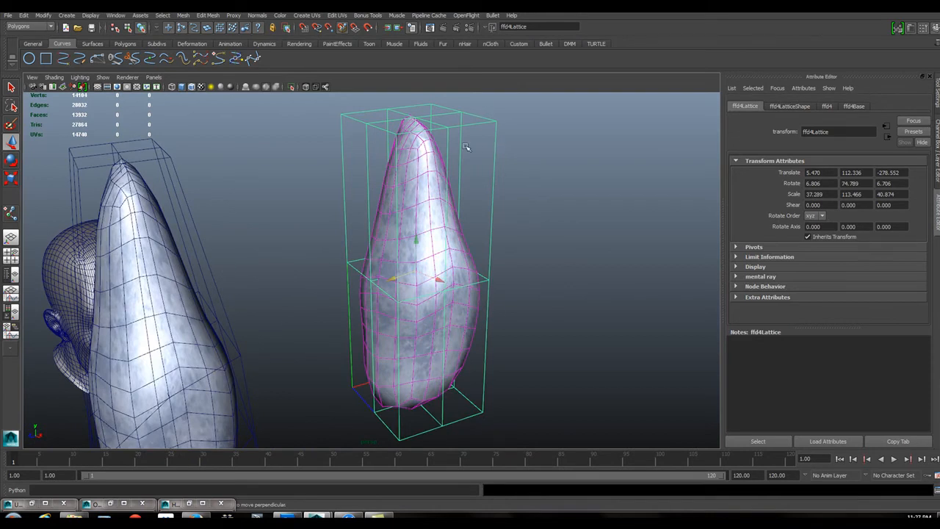
left_click_drag(482, 158, 444, 154, "alt")
left_click_drag(517, 192, 462, 137, "alt")
right_click_drag(484, 146, 485, 122)
left_click_drag(432, 170, 517, 97)
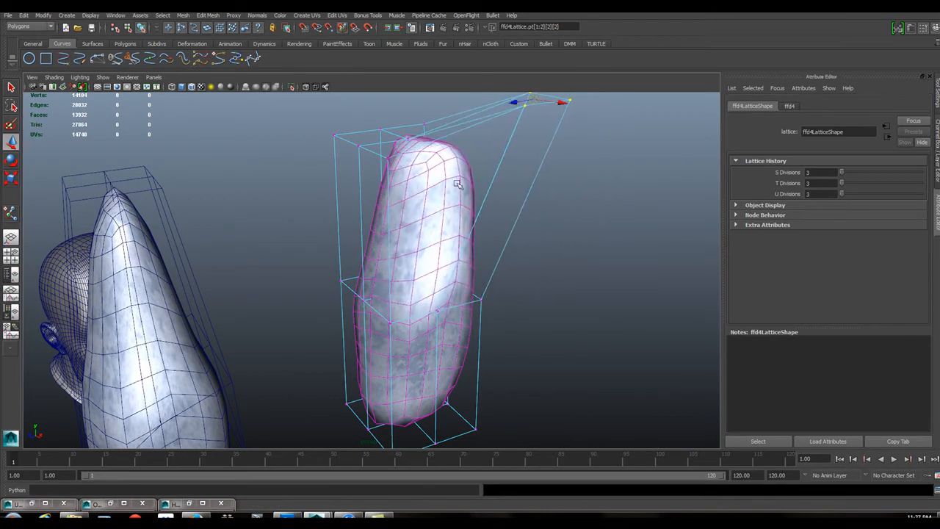
- Try moving vertices at the top of the duplicated mesh directly, and undo the vertex edit
left_click(441, 185)
right_click_drag(441, 185, 405, 185)
mouse_move(474, 139)
left_mouse_down()
mouse_move(439, 171)
mouse_move(465, 139)
left_mouse_up()
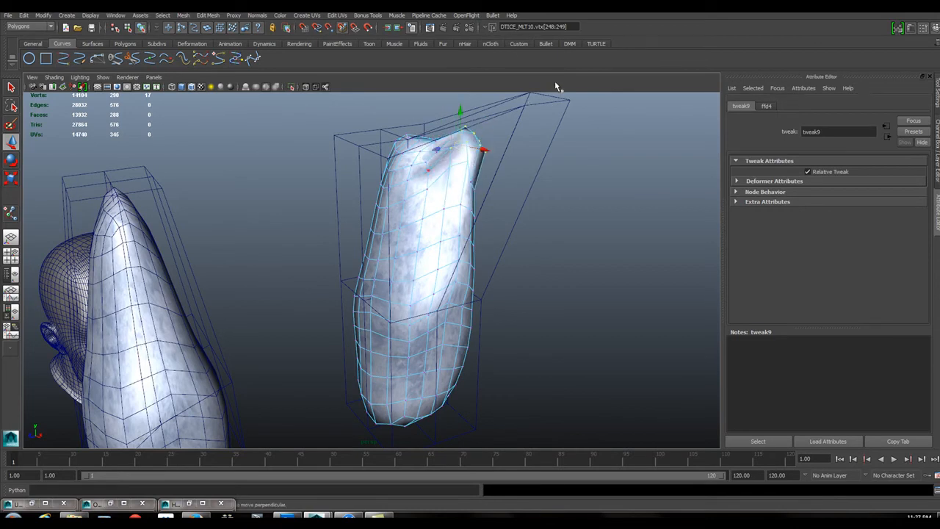
key("ctrl+z")
key("ctrl+z")
key("ctrl+z")
key("ctrl+z")
key("ctrl+z")
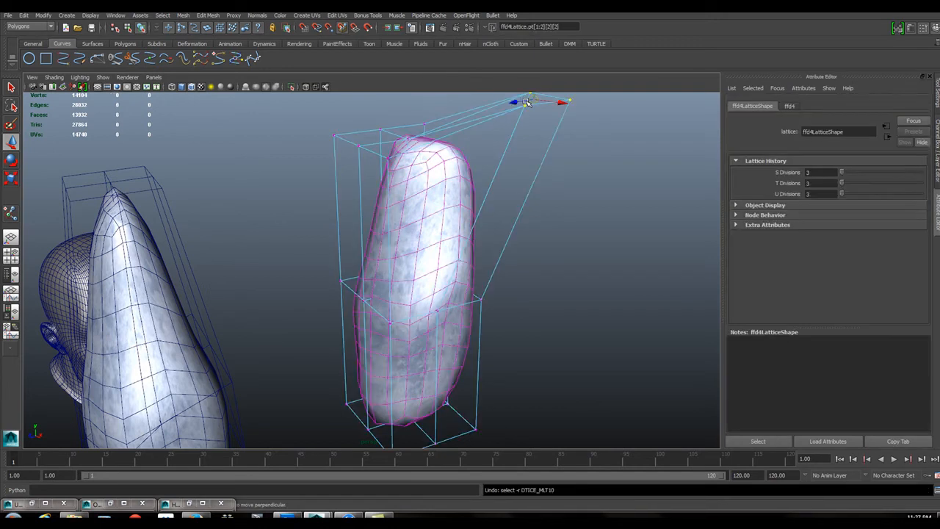
- Compare the head copies with the lattice-deformed meshes, checking the tapered mesh and its lattice from several angles
left_click_drag(526, 102, 507, 200, "alt")
left_click_drag(336, 179, 270, 444, "alt")
left_click_drag(341, 163, 298, 150, "alt")
left_click(245, 220)
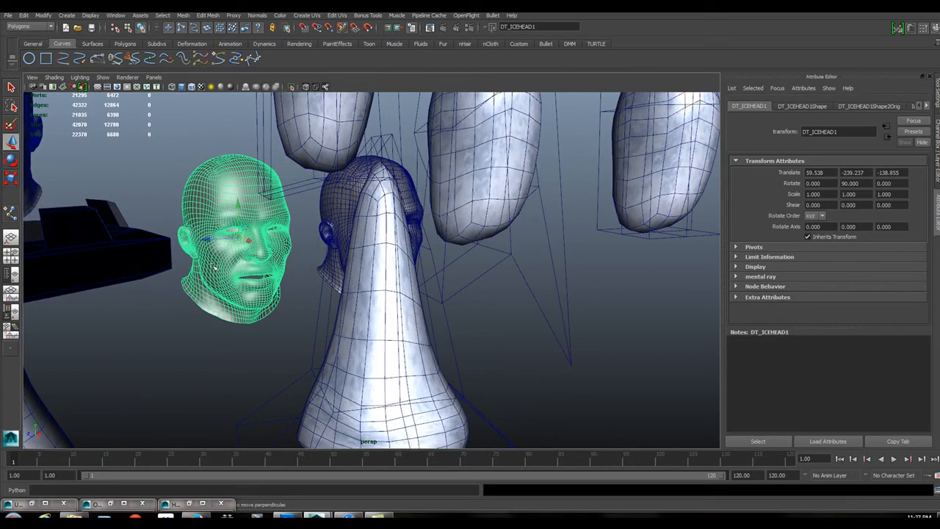
left_click_drag(229, 204, 465, 260, "alt")
left_click(459, 269)
right_click_drag(466, 260, 546, 257, "alt")
left_click_drag(547, 257, 519, 255, "alt")
middle_click_drag(478, 268, 400, 296, "alt")
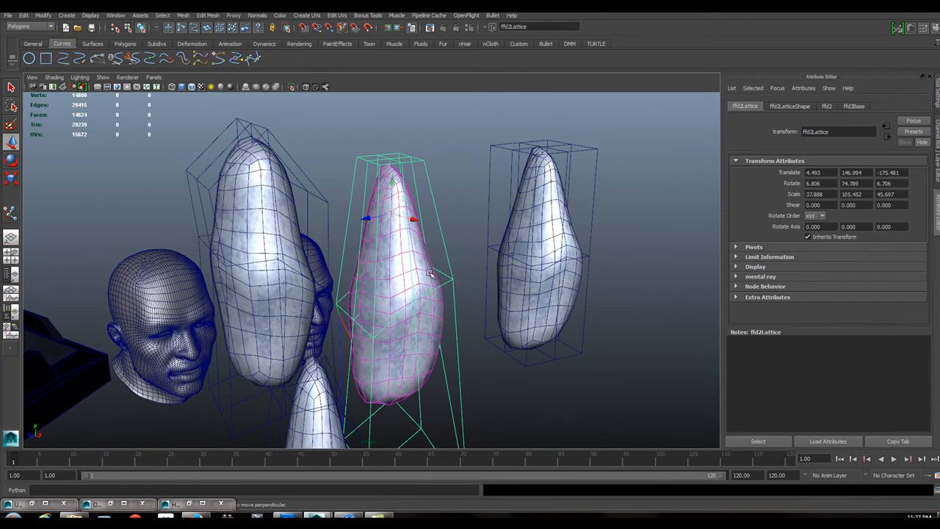
mouse_move(450, 200)
middle_mouse_down("alt")
mouse_move(374, 191)
mouse_move(455, 207)
middle_mouse_up("alt")
left_click_drag(455, 207, 477, 221, "alt")
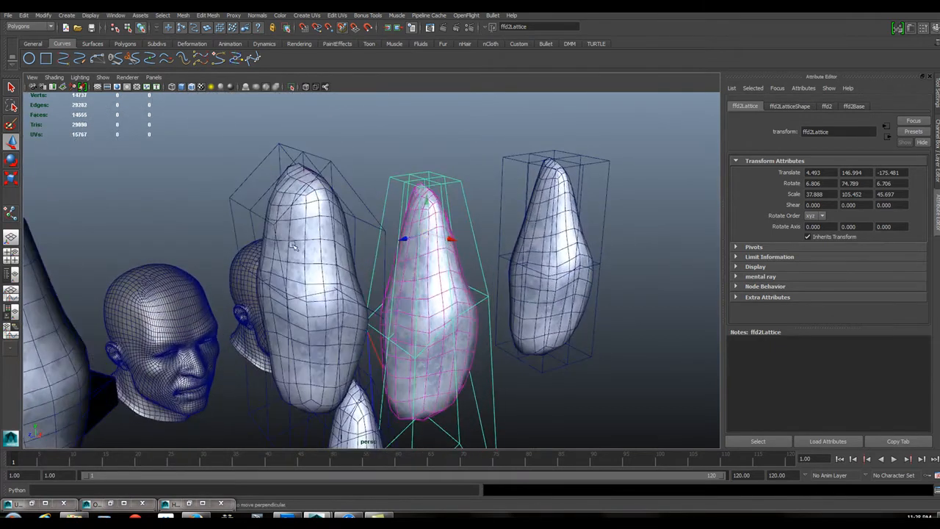
middle_click_drag(421, 272, 431, 256, "alt")
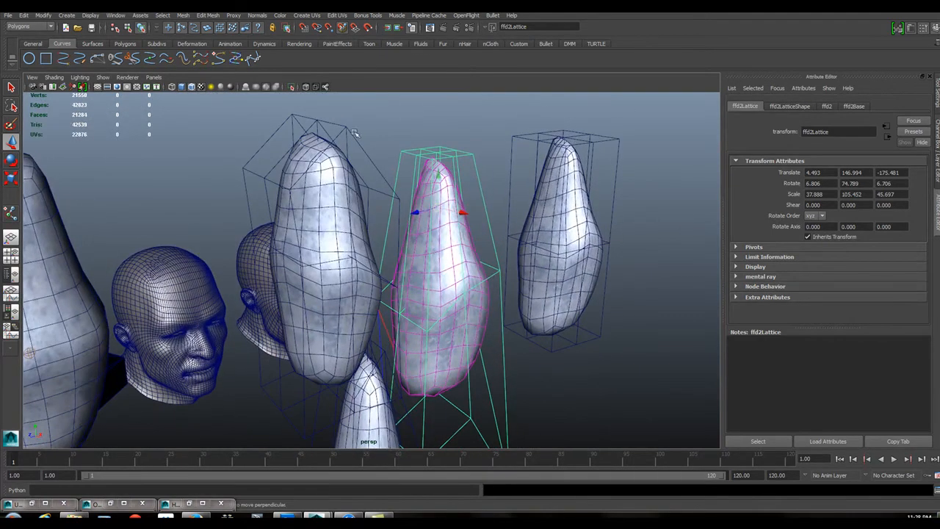
key("space")
left_click(438, 213)
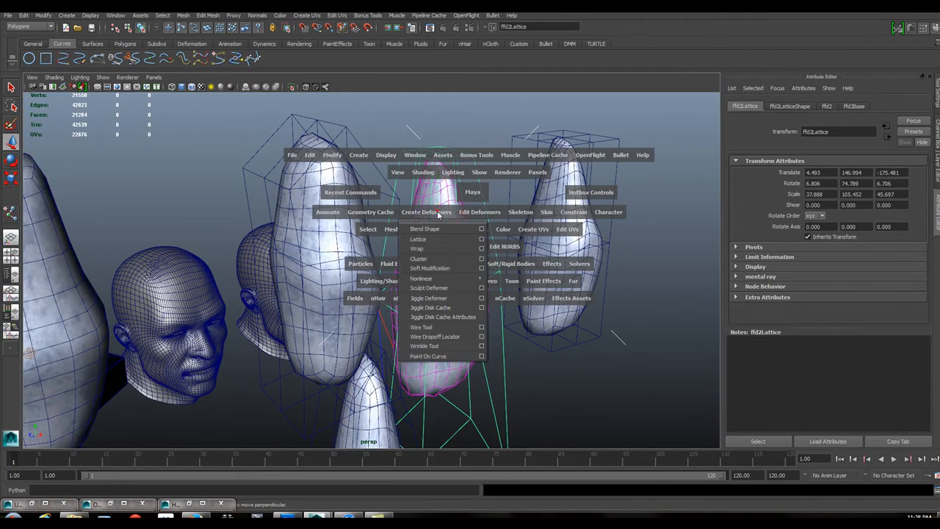
mouse_move(434, 280)
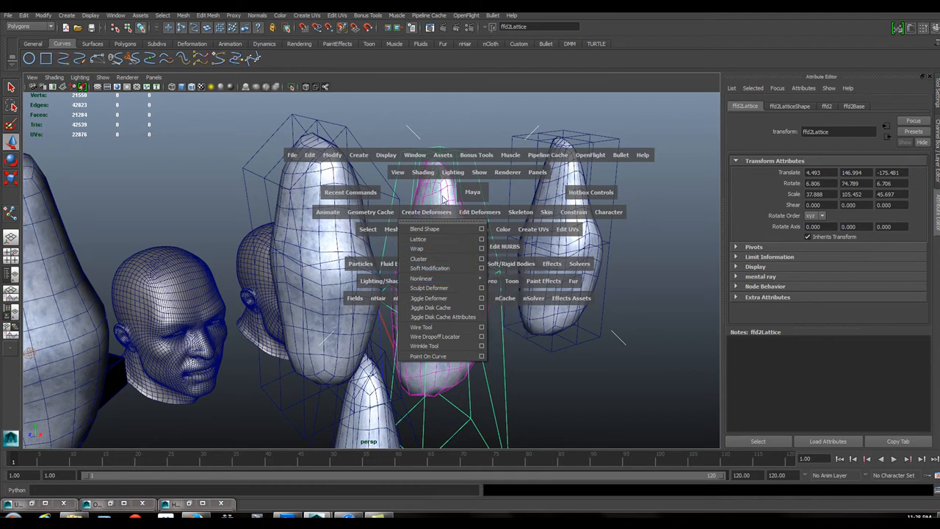
key("space")
- Select the three deformed meshes DTICE_MLT4, DTICE_MLT7 and DTICE_MLT1 together, adding the original DTICE_MLT last as the base
left_click_drag(462, 179, 464, 224, "alt")
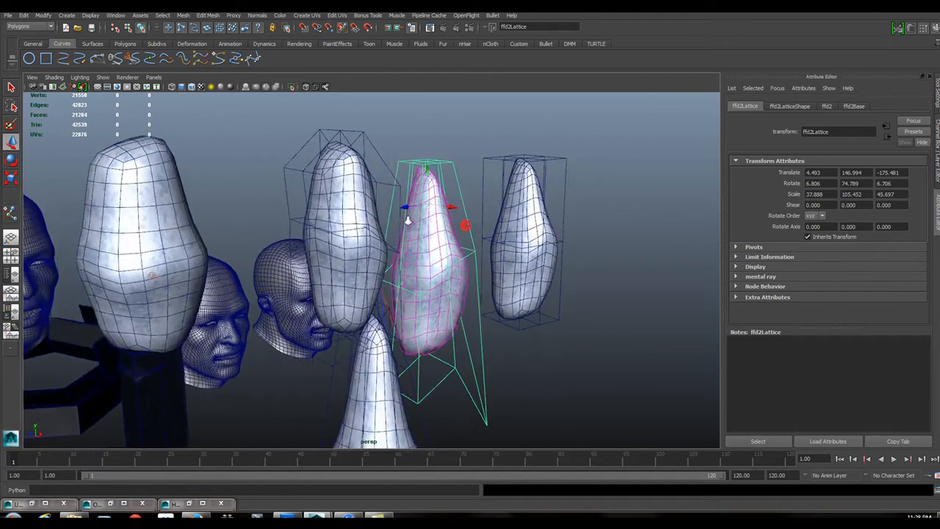
right_click_drag(464, 225, 514, 235, "alt")
right_click_drag(408, 220, 400, 305, "alt")
left_click_drag(401, 304, 415, 241, "alt")
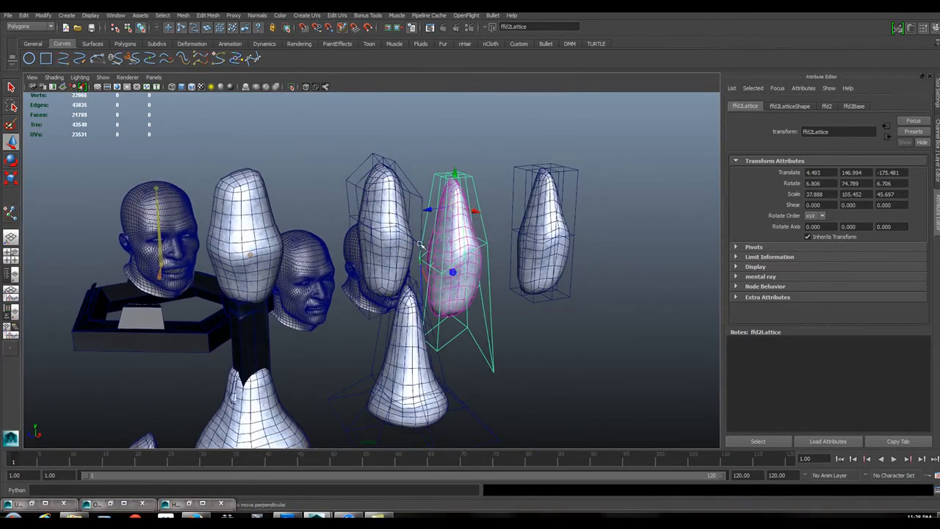
left_click(461, 283)
mouse_move(466, 261)
left_mouse_down("alt")
mouse_move(457, 248)
mouse_move(471, 244)
left_mouse_up("alt")
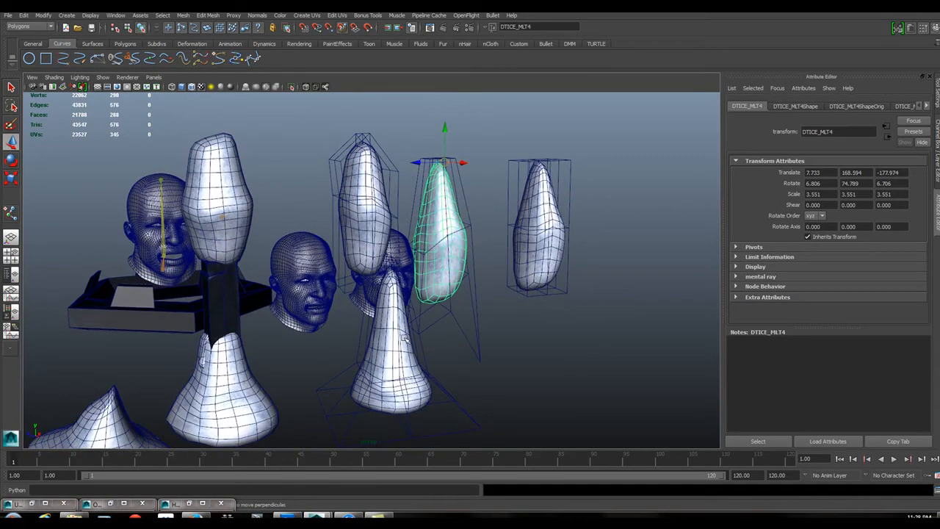
left_click(389, 367)
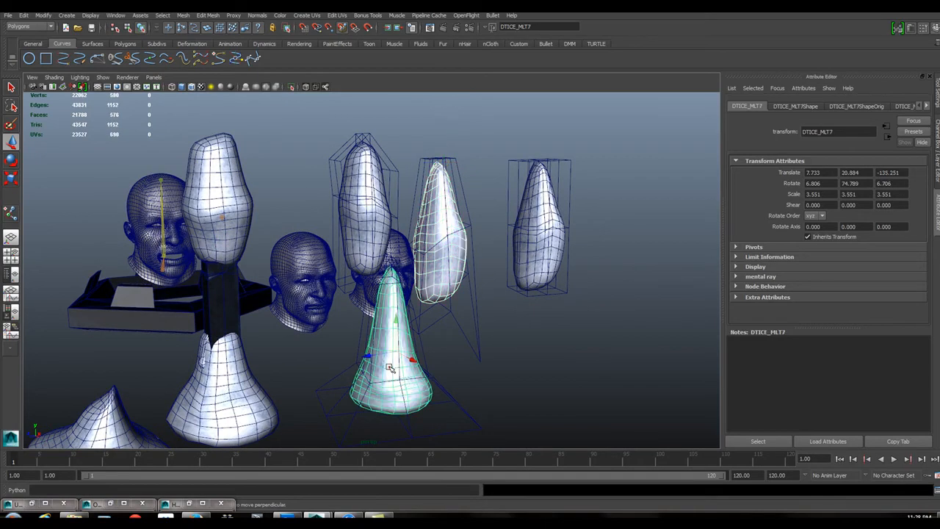
left_click(361, 186)
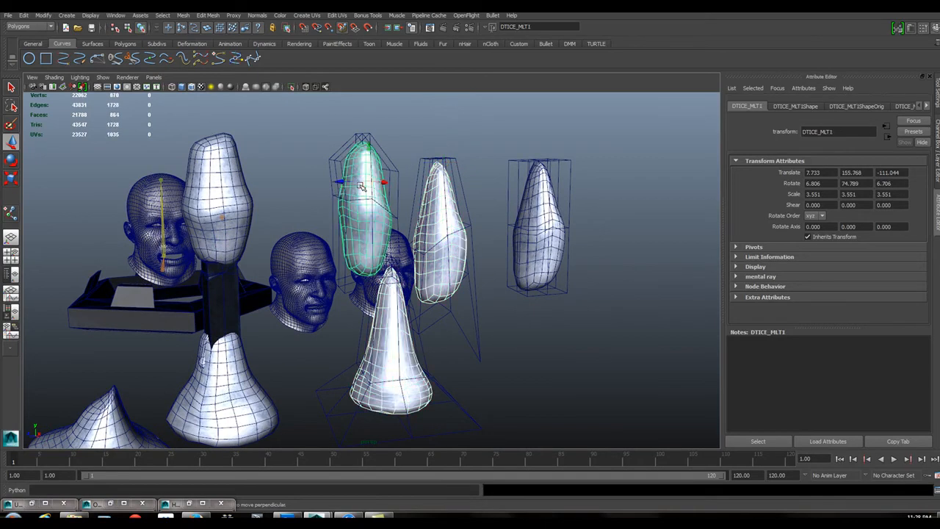
middle_click_drag(230, 174, 271, 186, "alt")
right_click_drag(280, 174, 339, 174, "alt")
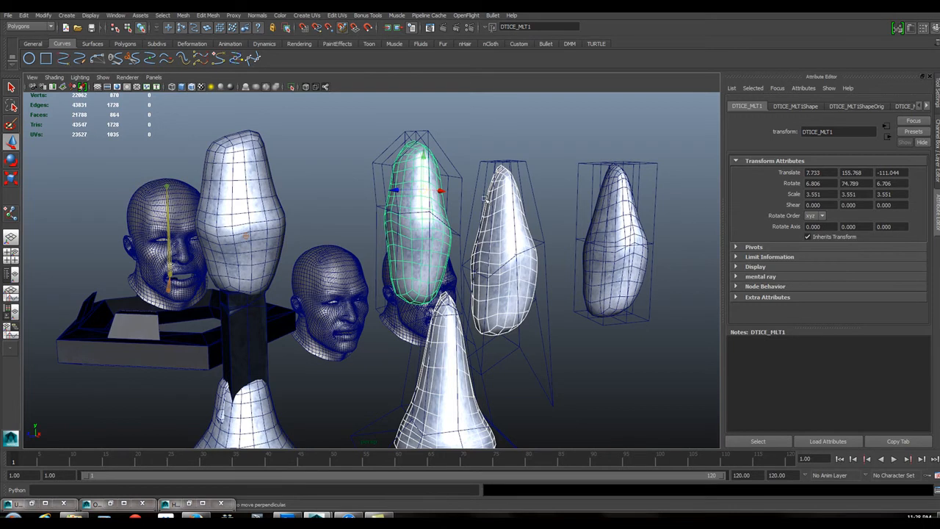
left_click(232, 175)
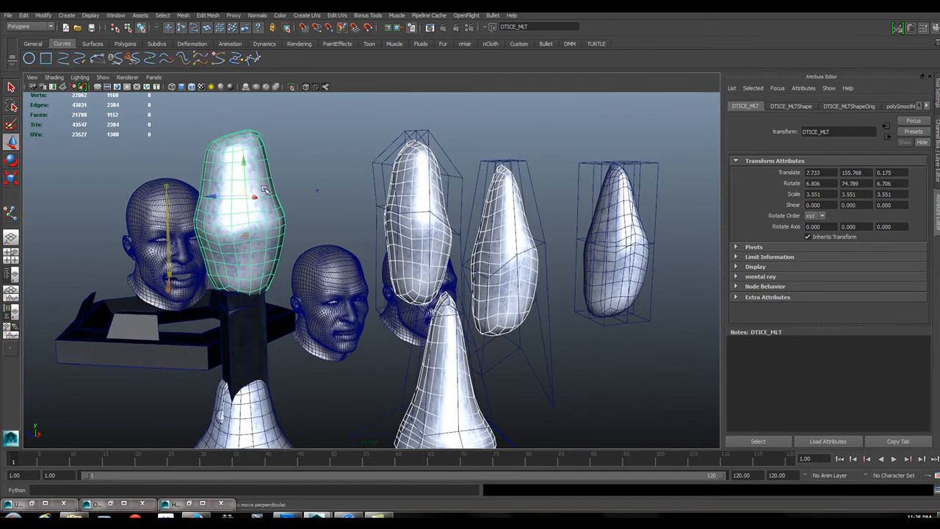
- Open the Blend Shape editor, look over its existing sliders and options, and close it
left_click(122, 15)
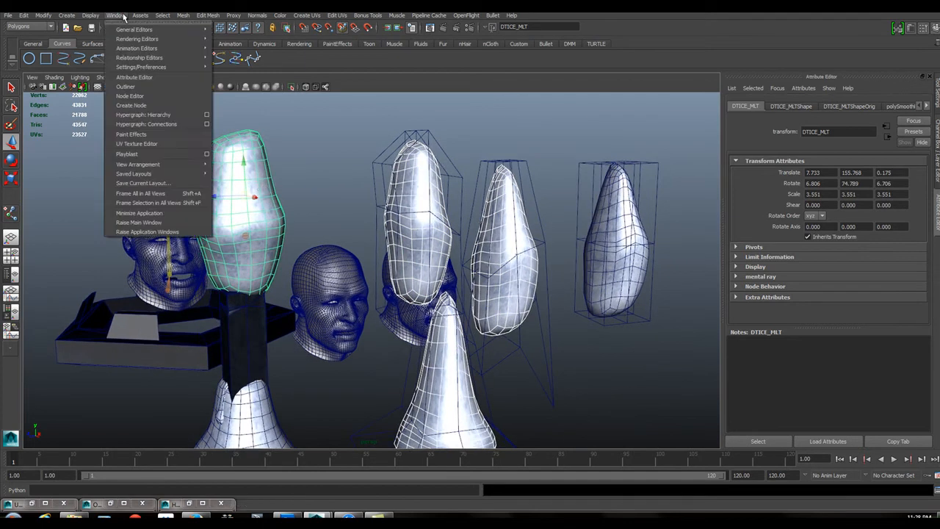
mouse_move(154, 51)
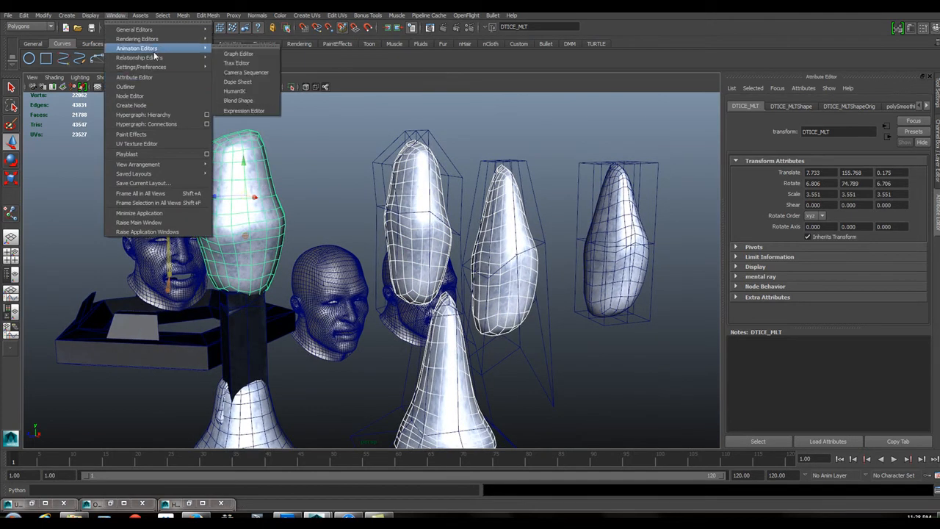
left_click(238, 100)
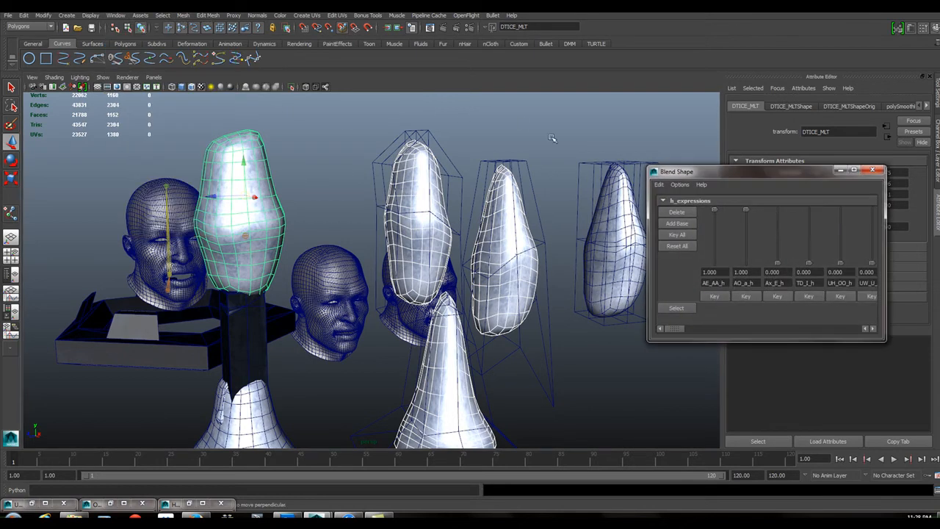
left_click(659, 184)
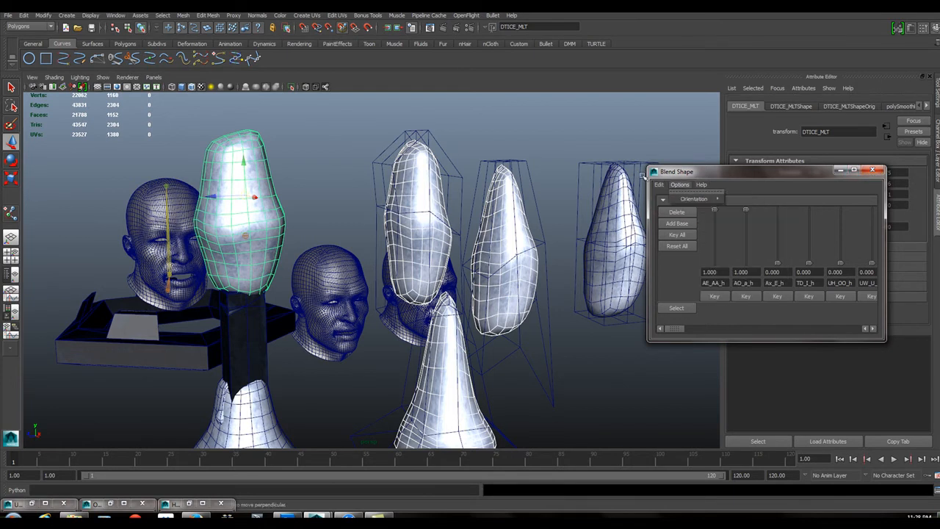
left_click(872, 170)
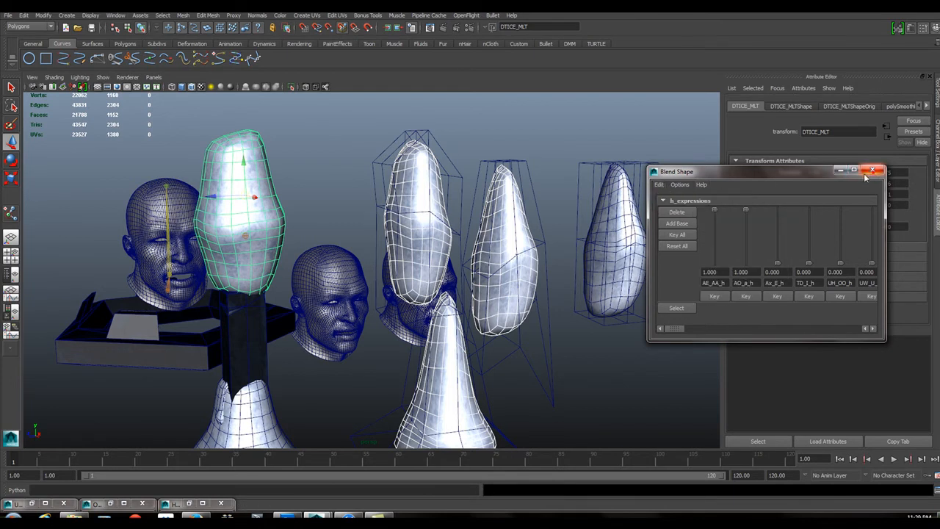
- Open the Create Blend Shape options for the selected meshes and name the blend shape node ICEM01
left_click(871, 170)
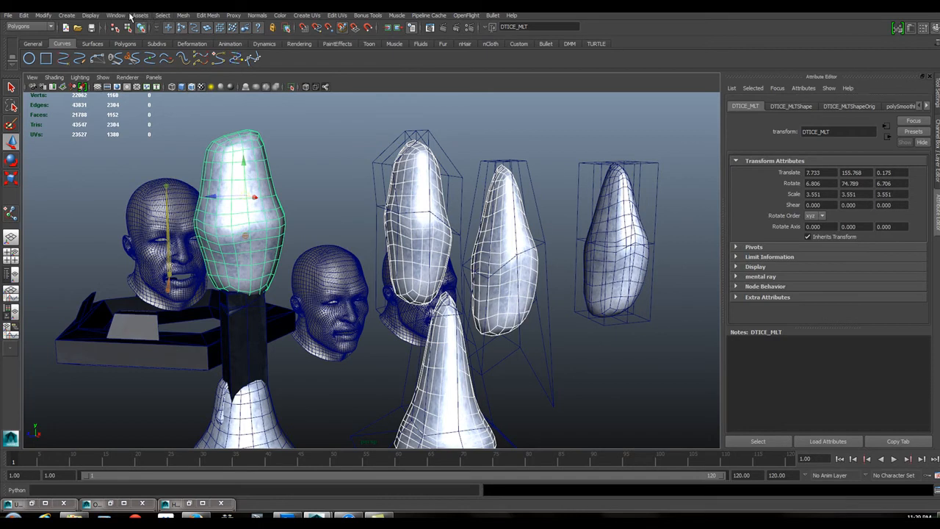
key("space")
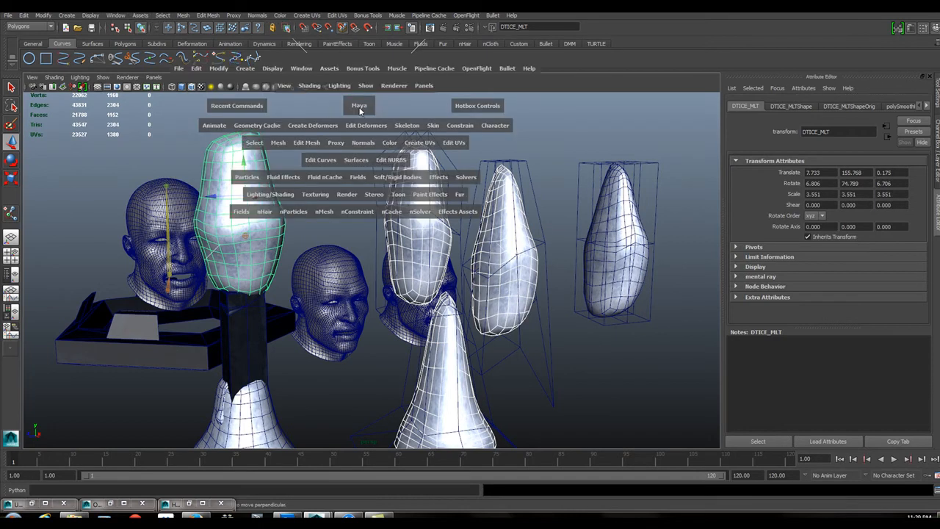
left_click(323, 127)
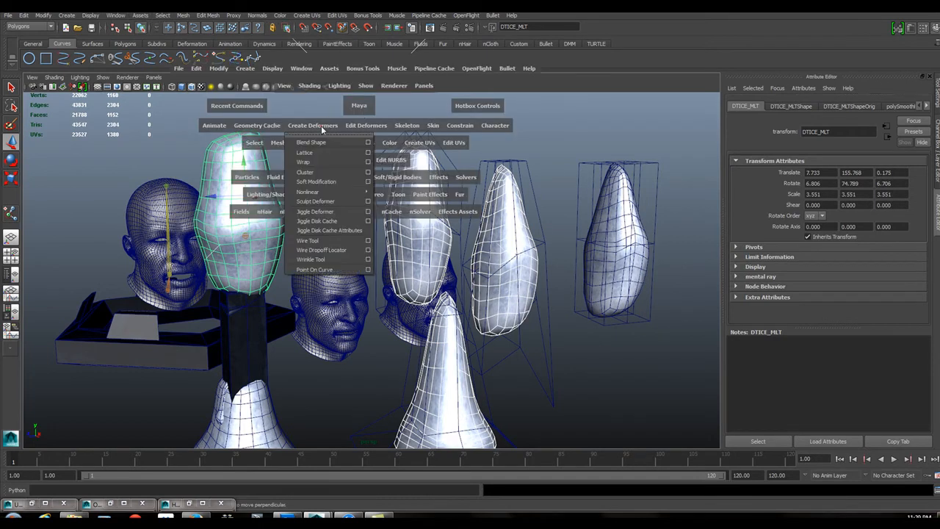
left_click(368, 144)
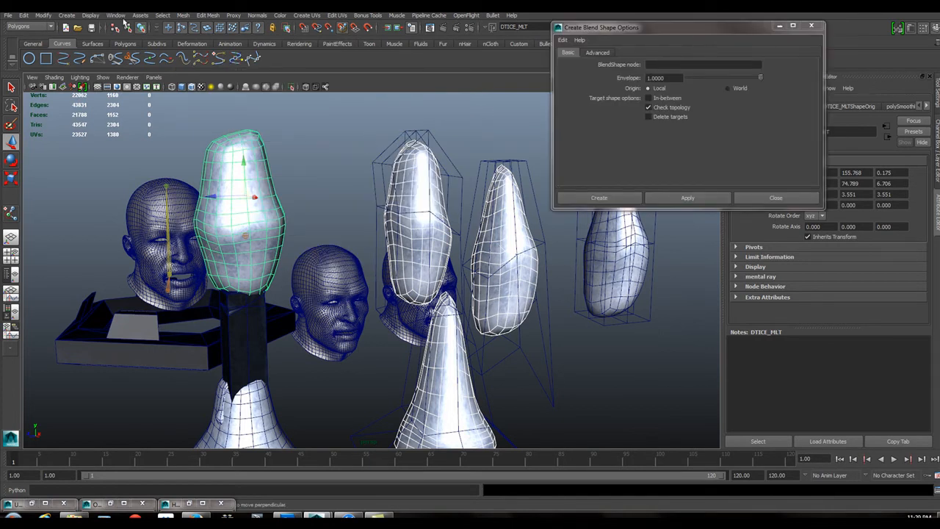
left_click(116, 15)
mouse_move(151, 49)
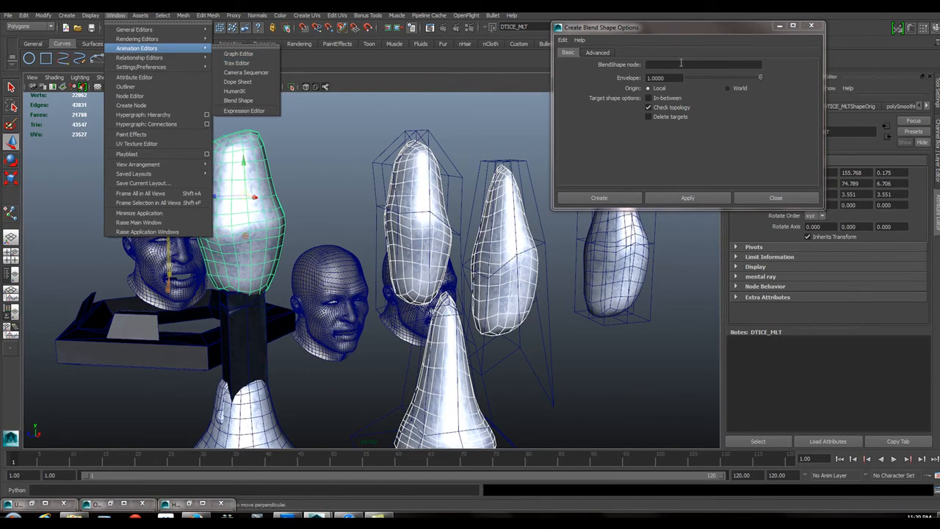
left_click(680, 65)
left_click_drag(701, 28, 773, 124)
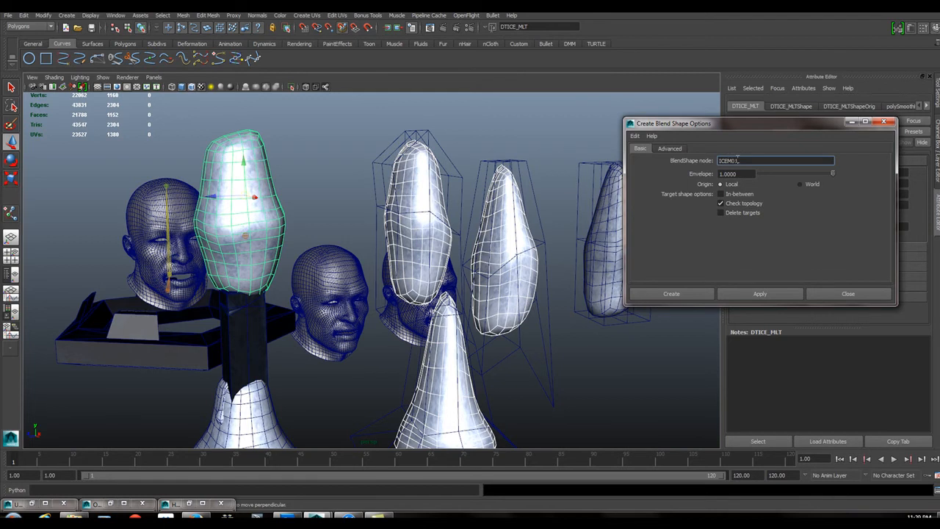
- Check the advanced deformation order choices, keep Default, and create the blend shape with local origin and topology checking
left_click(670, 148)
left_click(761, 160)
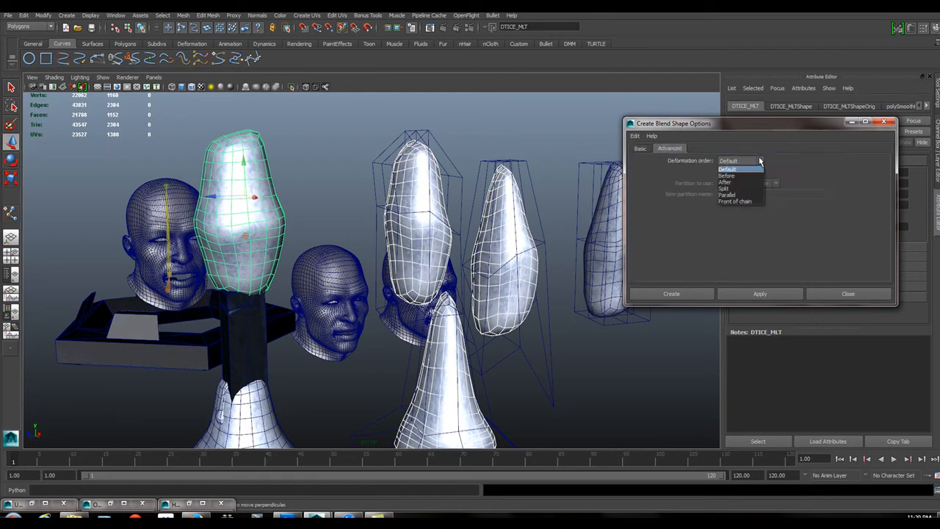
left_click(804, 142)
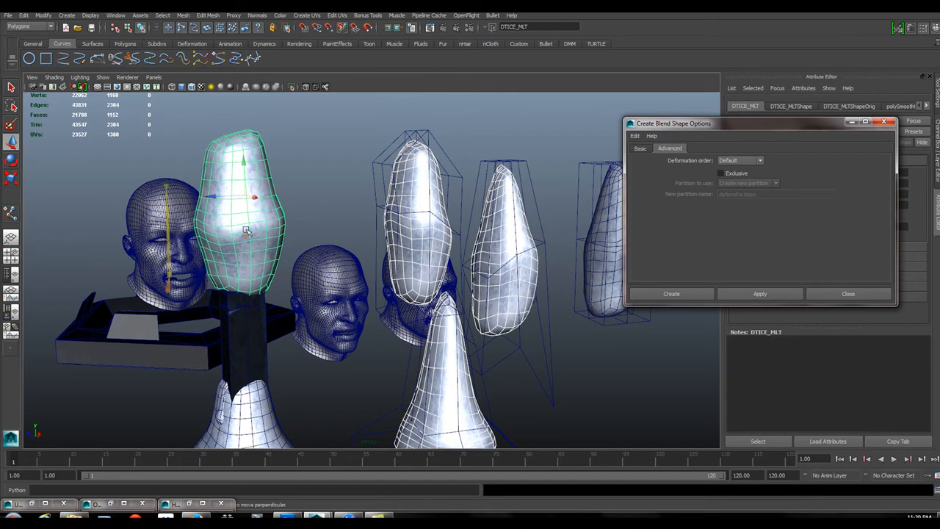
left_click(641, 150)
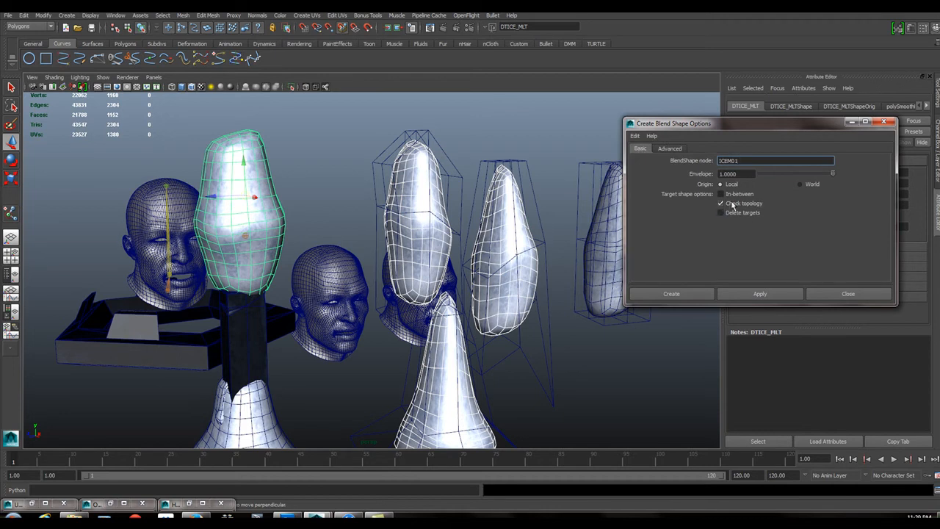
left_click(671, 294)
- Open the Blend Shape editor and bring the ICEM01 target sliders into view
left_click_drag(355, 323, 392, 323, "alt")
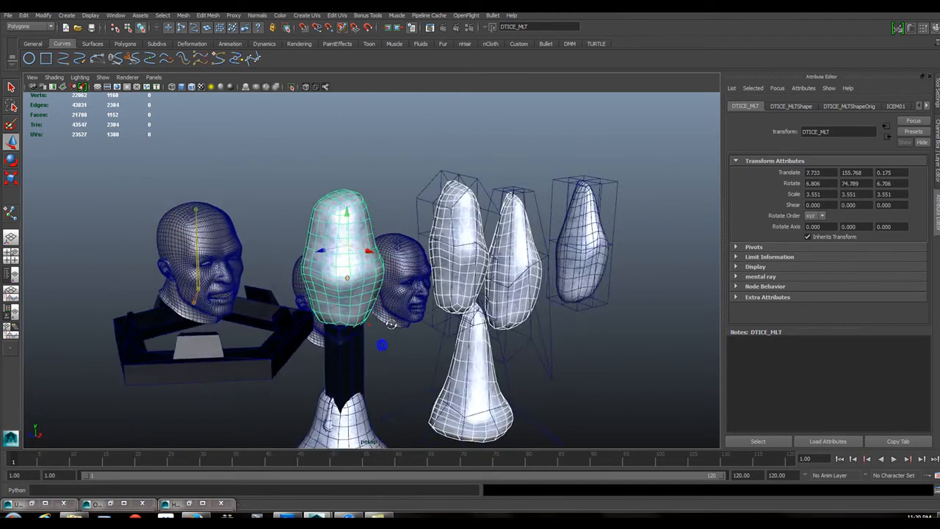
scroll(392, 324, "up", 5)
scroll(279, 269, "down", 5)
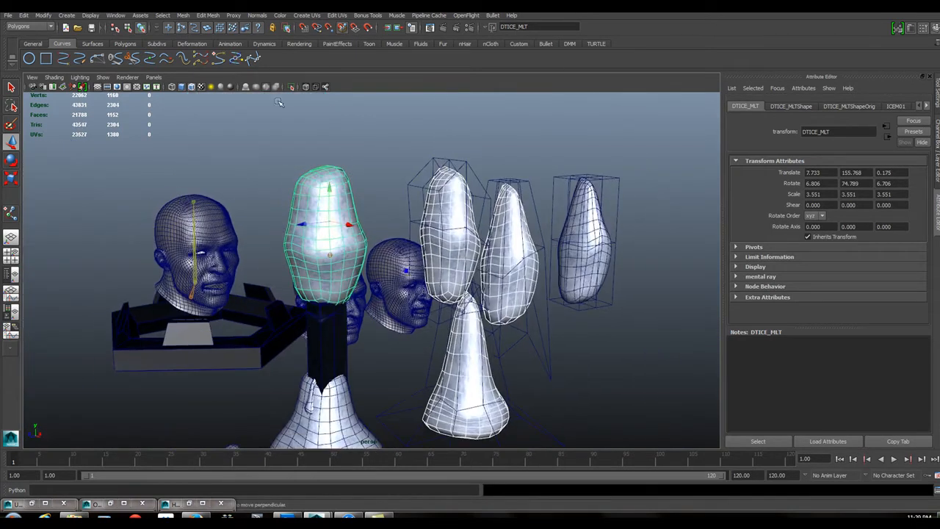
left_click(115, 15)
mouse_move(136, 49)
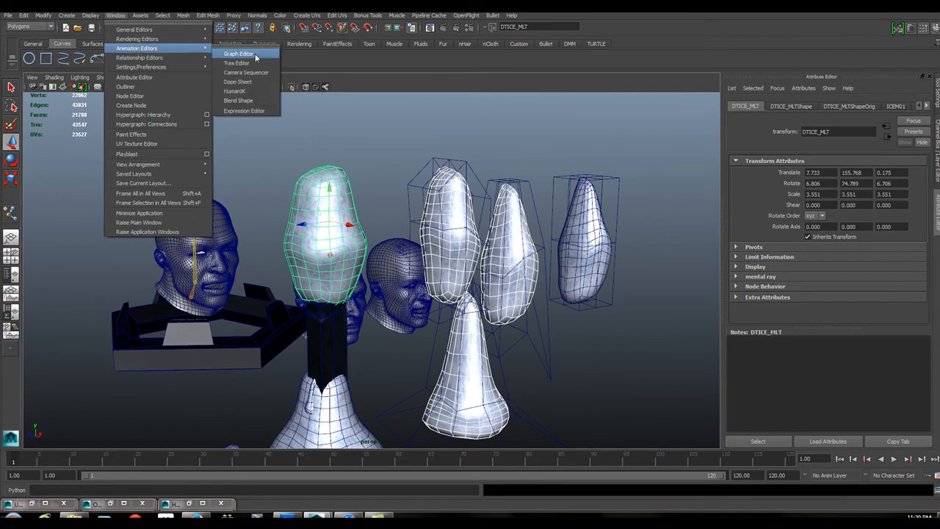
left_click(246, 100)
scroll(798, 246, "down", 2)
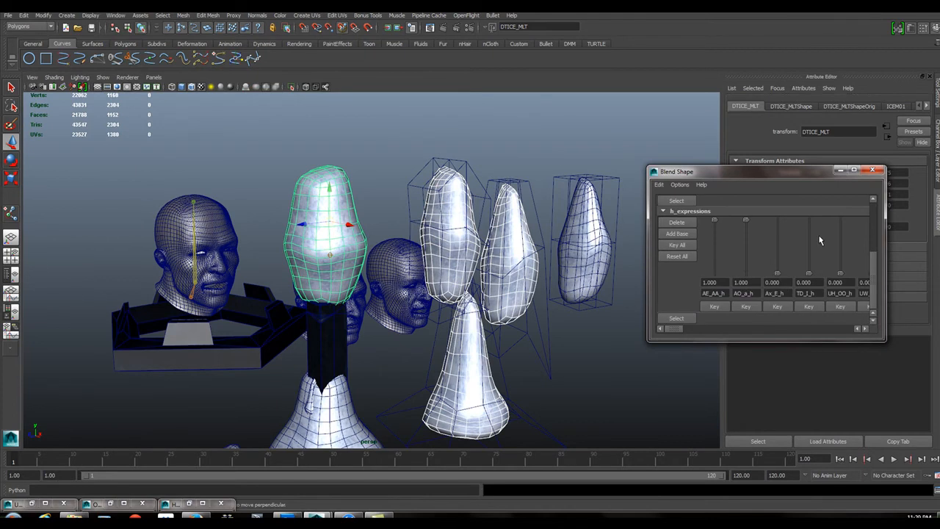
scroll(820, 240, "up", 4)
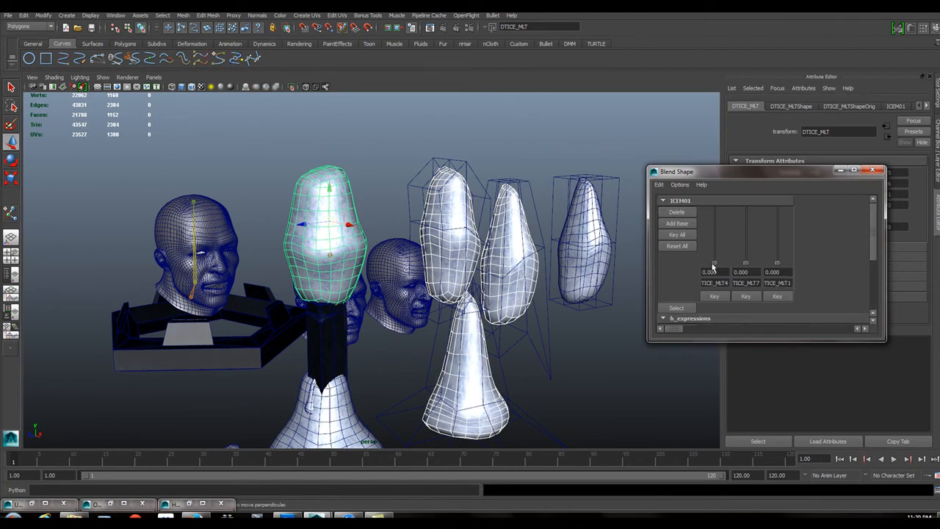
- Test the ICEM01 targets by raising DTICE_MLT4 to 1.000 and DTICE_MLT7 to 0.220, and return DTICE_MLT4 to 0.000
left_click_drag(716, 264, 723, 212)
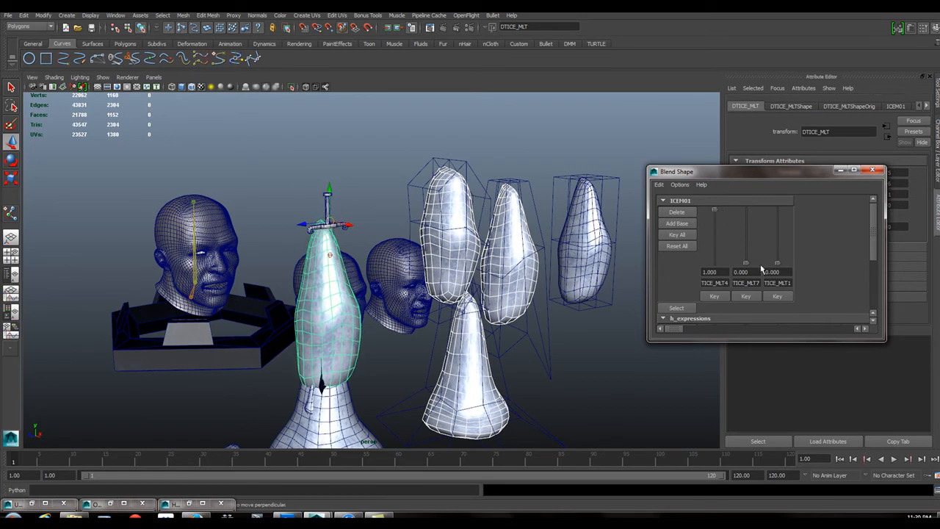
left_click_drag(749, 265, 792, 289)
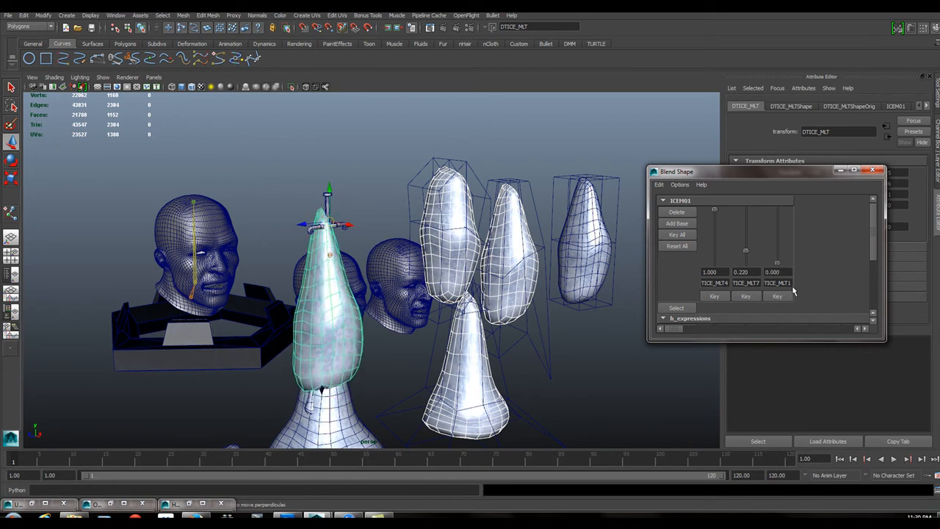
left_click_drag(717, 213, 725, 286)
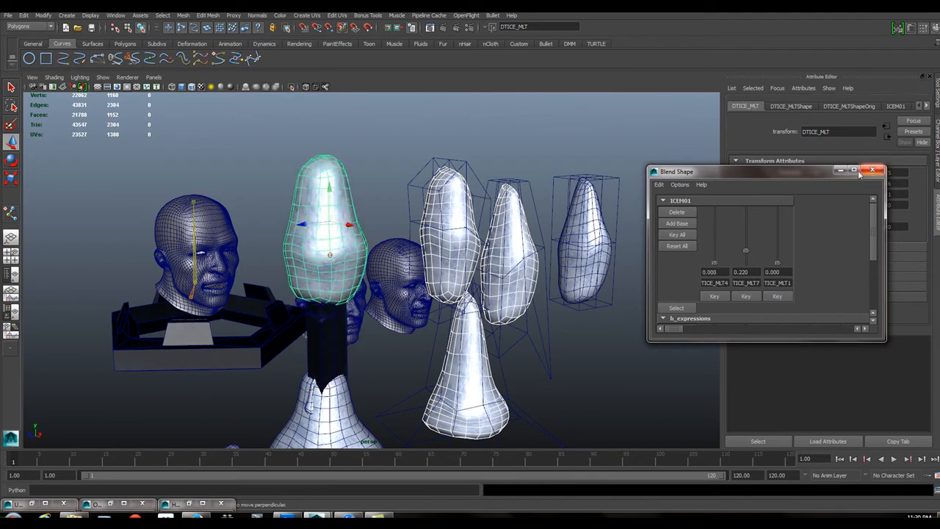
left_click_drag(815, 175, 894, 342)
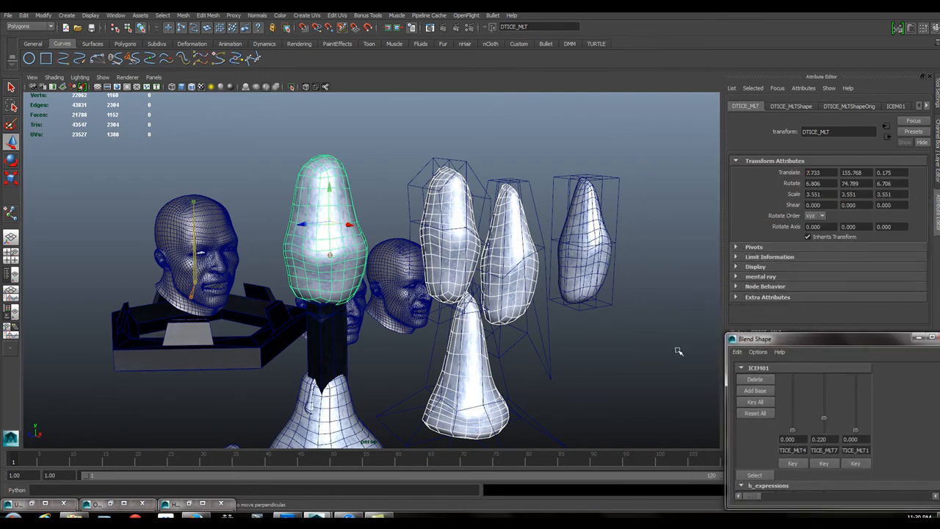
- Examine the blended ice mesh, its lattice-deformed targets and the melted base meshes from several angles and distances
left_click_drag(540, 297, 520, 317, "alt")
right_click_drag(357, 275, 465, 308, "alt")
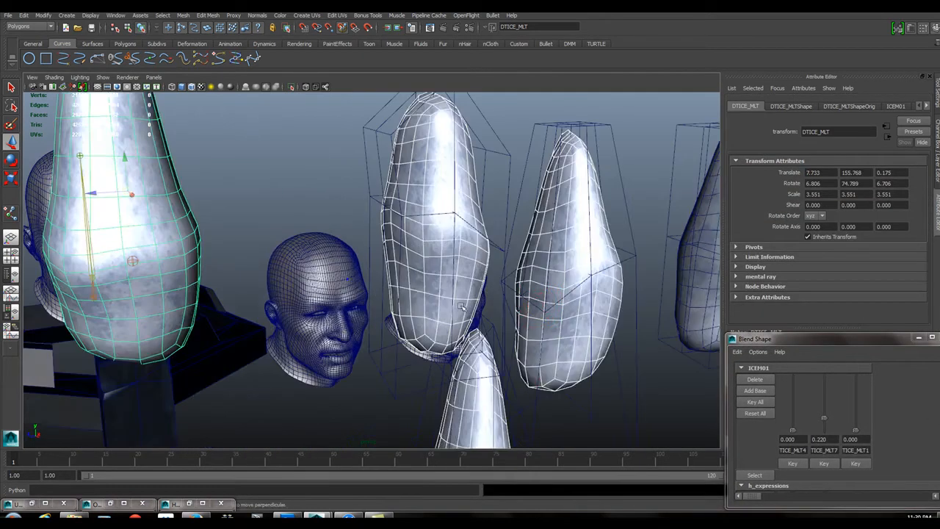
middle_click_drag(465, 308, 488, 235, "alt")
right_click_drag(441, 265, 293, 299, "alt")
middle_click_drag(293, 300, 316, 239, "alt")
mouse_move(193, 303)
left_mouse_down("alt")
mouse_move(206, 306)
mouse_move(199, 314)
left_mouse_up("alt")
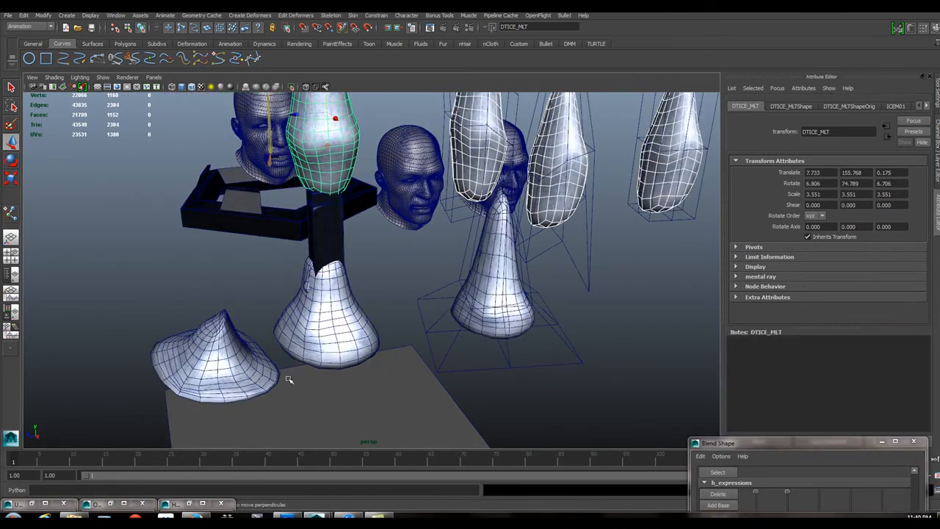
middle_click_drag(365, 225, 371, 286, "alt")
scroll(347, 210, "down", 2)
scroll(338, 237, "up", 3)
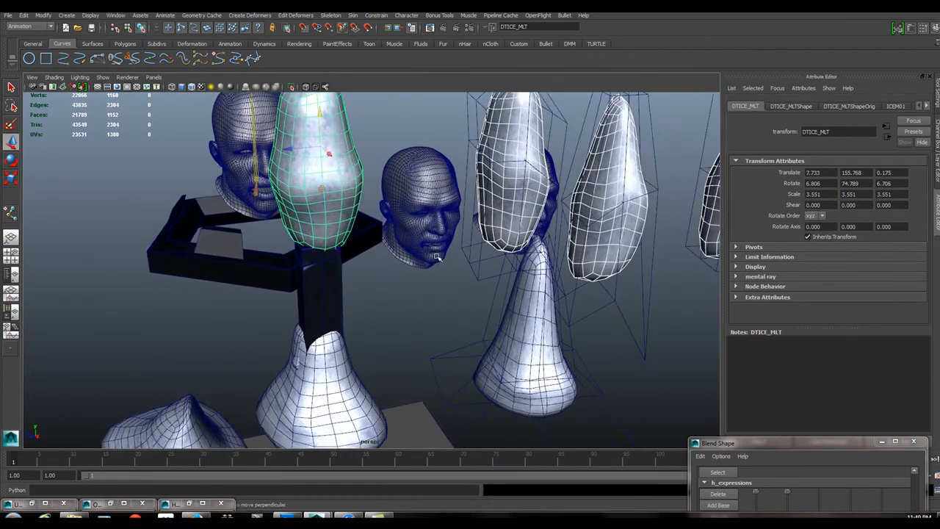
left_click_drag(403, 318, 388, 358, "alt")
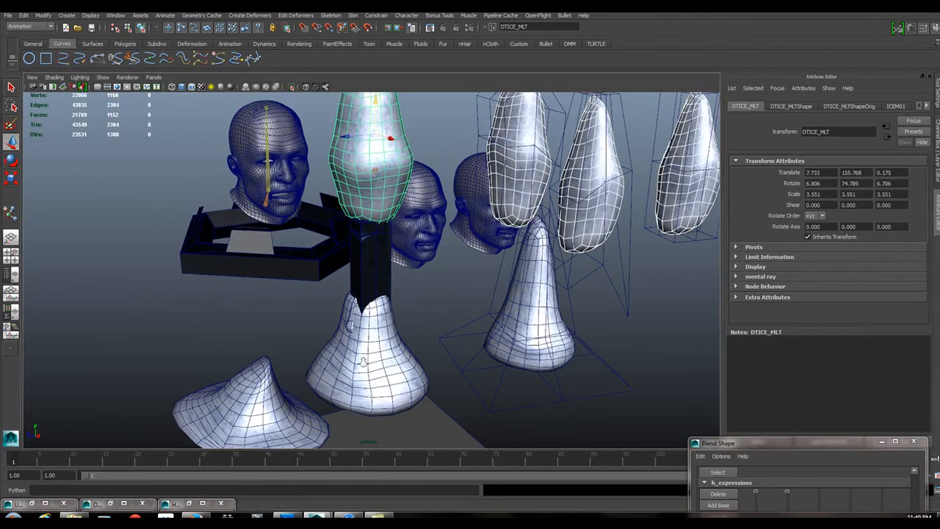
right_click_drag(371, 360, 323, 364, "alt")
left_click_drag(323, 364, 340, 359, "alt")
right_click_drag(341, 359, 401, 356, "alt")
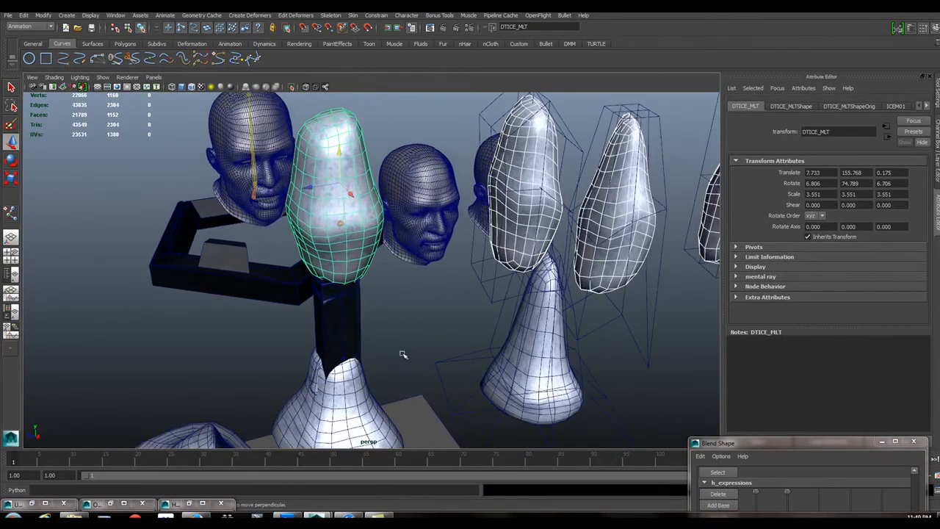
middle_click_drag(401, 356, 422, 348, "alt")
middle_click_drag(339, 384, 369, 370, "alt")
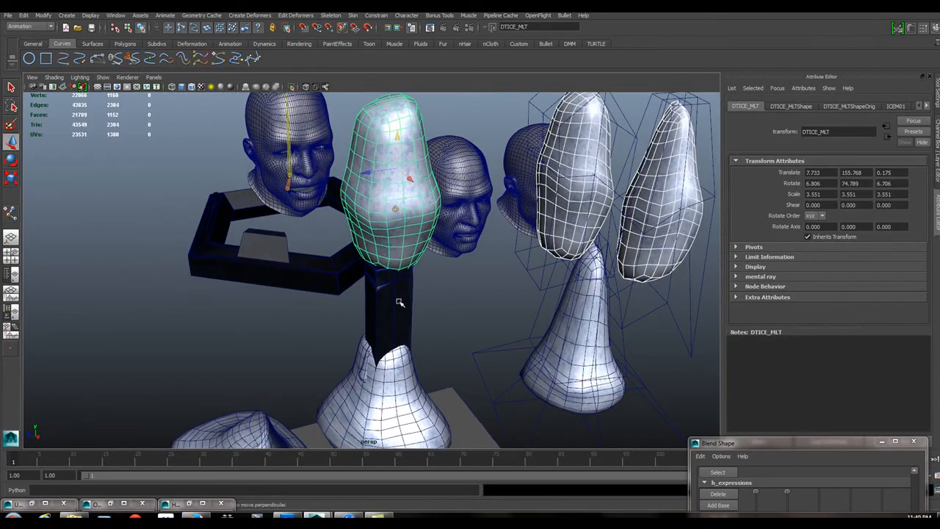
- Select the Ice_Bone joint inside the original ice mesh and inspect it together with the melted meshes below
left_click(396, 219)
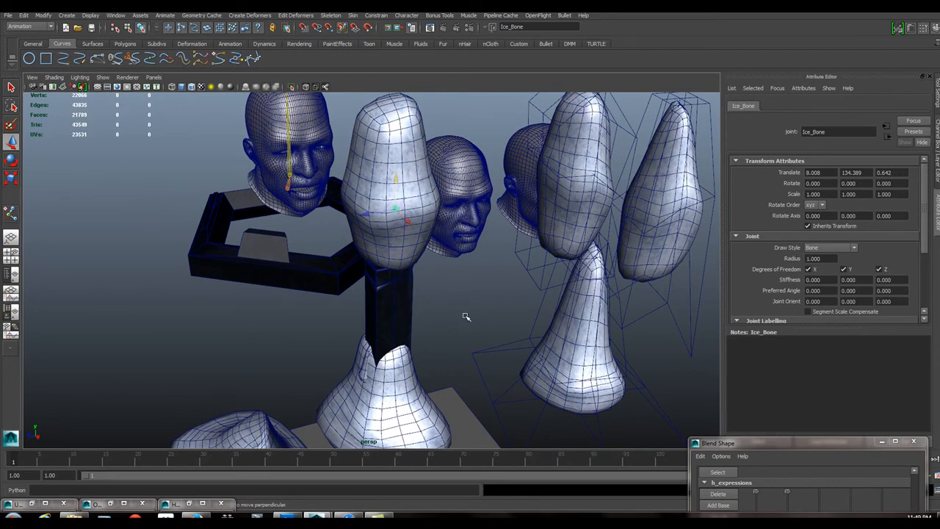
left_click_drag(462, 319, 411, 301, "alt")
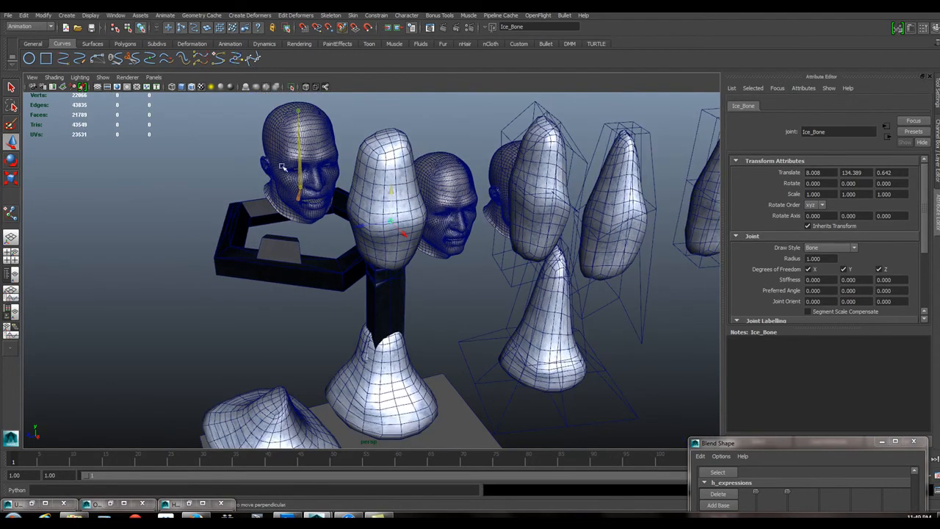
mouse_move(292, 215)
left_mouse_down("alt")
mouse_move(257, 191)
mouse_move(330, 235)
mouse_move(279, 221)
mouse_move(302, 221)
left_mouse_up("alt")
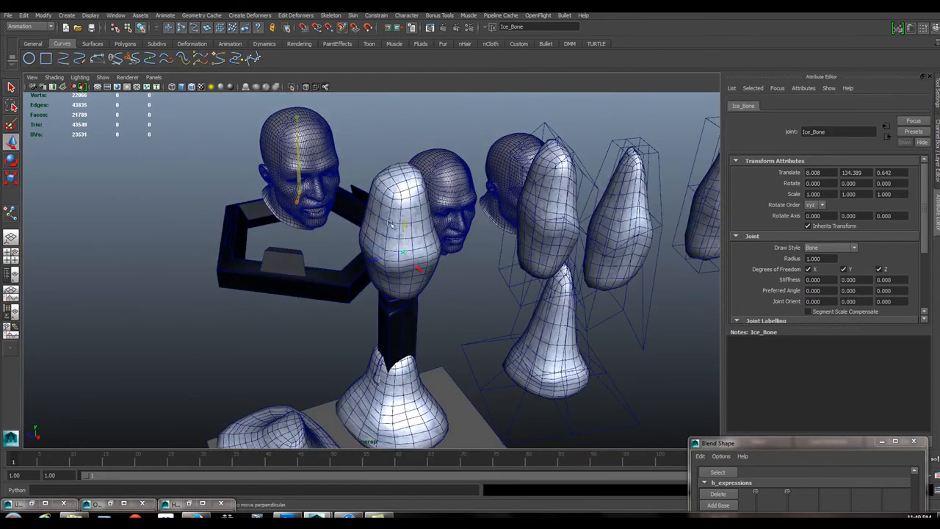
middle_click_drag(438, 300, 474, 260, "alt")
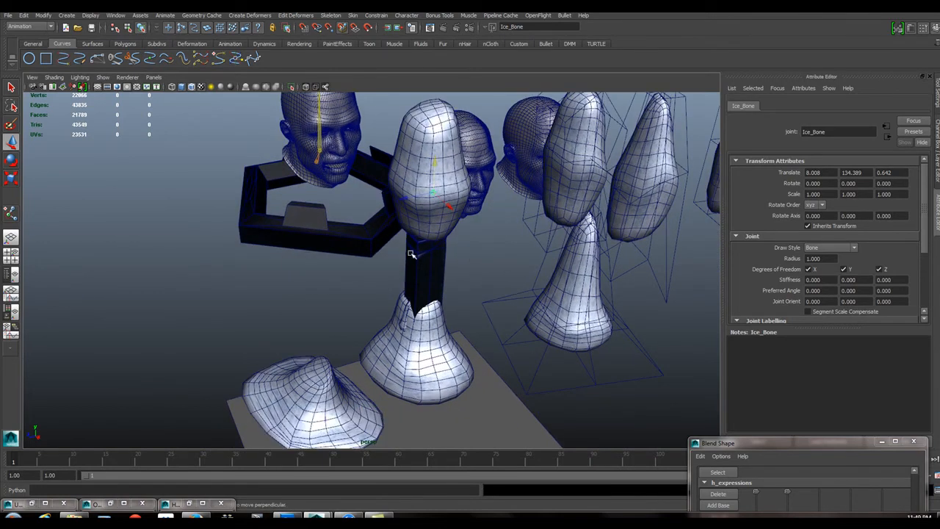
left_click_drag(465, 322, 448, 285, "alt")
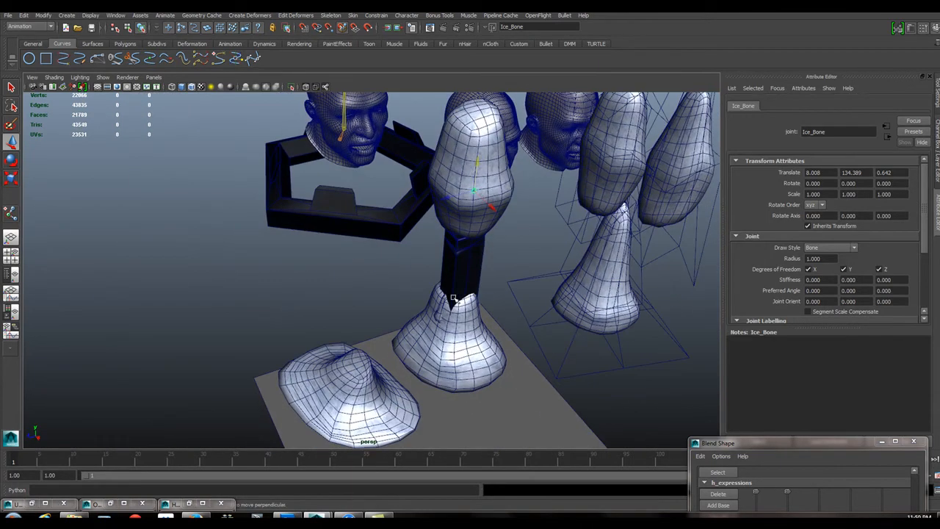
- Select the flattened melt mesh DTICE_MLT9 as the target, adding the taller melt mesh DTICE_MLT8 last as the base
left_click(374, 397)
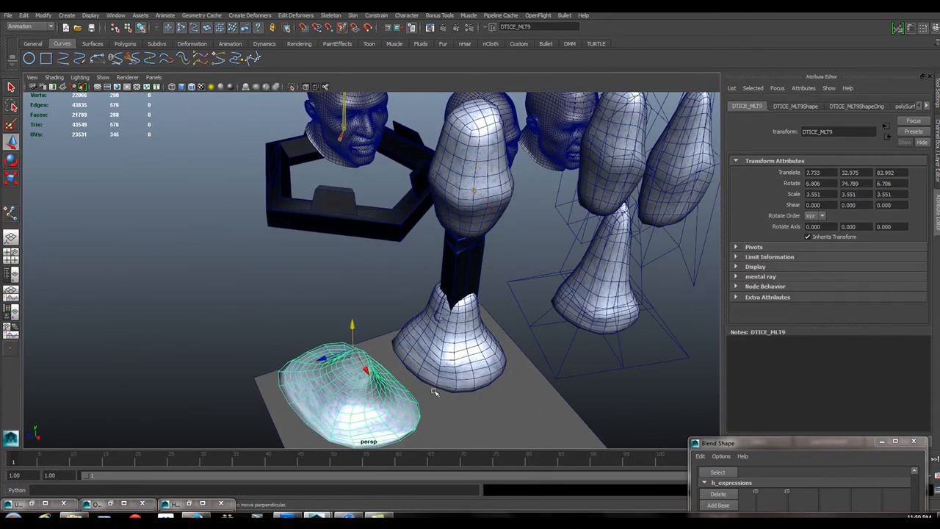
left_click(459, 366)
mouse_move(747, 444)
left_mouse_down()
mouse_move(749, 404)
mouse_move(756, 433)
left_mouse_up()
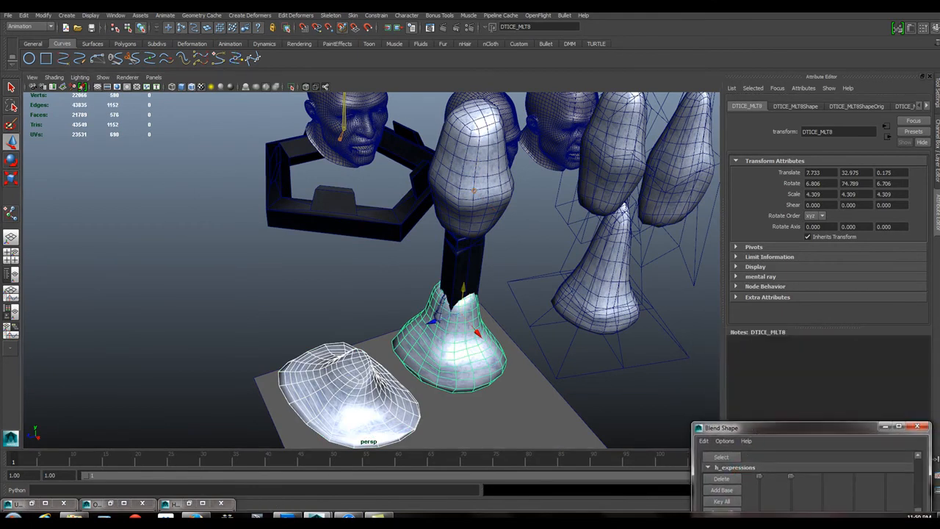
- Create a blend shape named MELT_BTTM on DTICE_MLT8 with local origin, topology check and default deformation order
left_click(114, 15)
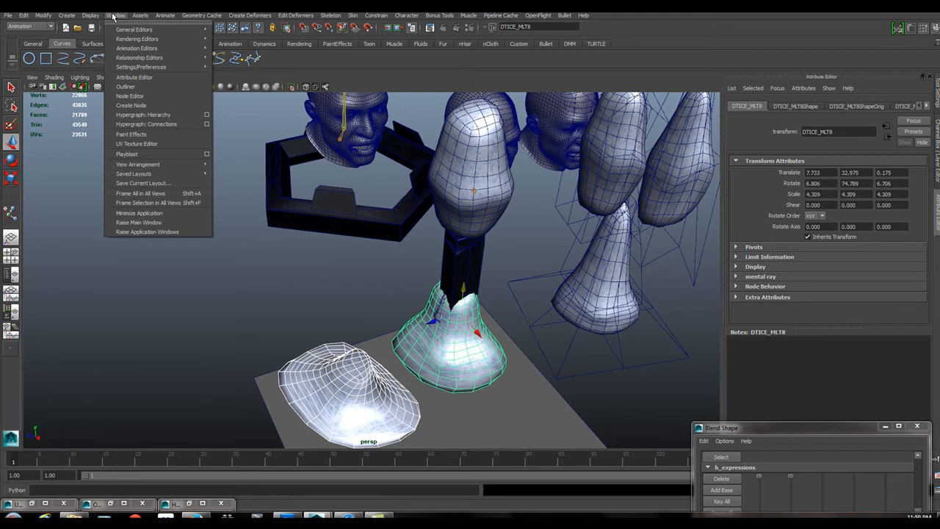
left_click(249, 15)
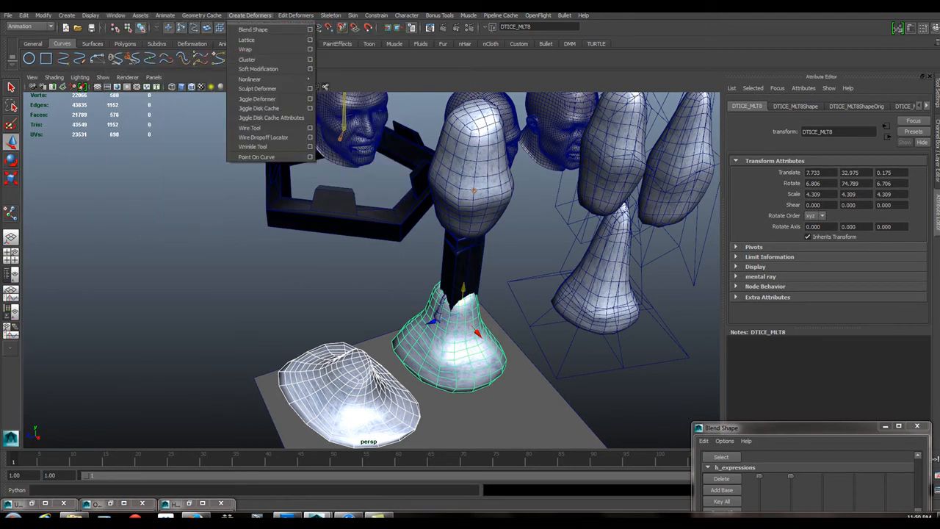
left_click(312, 30)
left_click(669, 147)
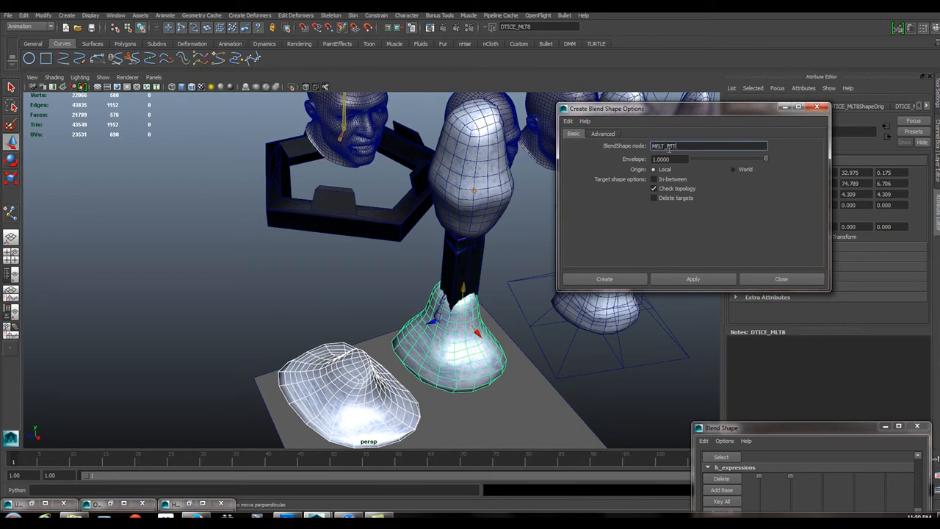
left_click(601, 133)
left_click(695, 147)
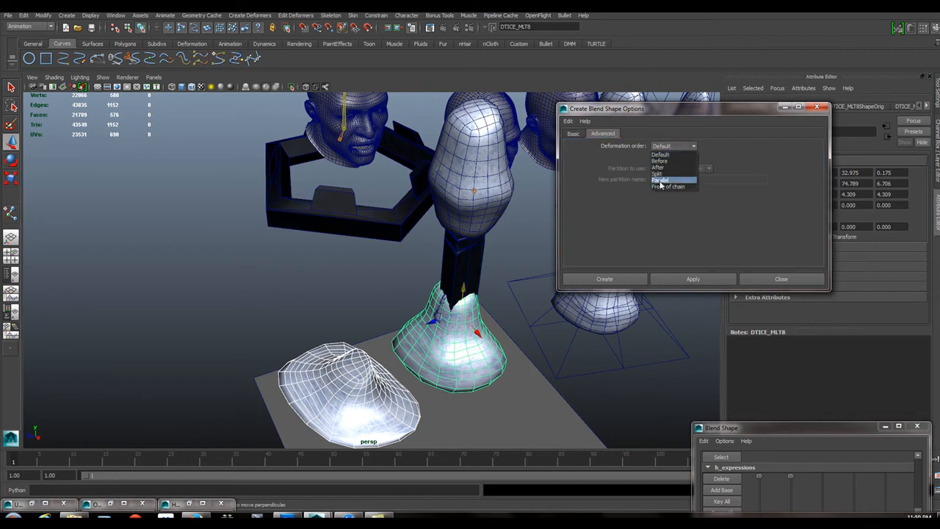
left_click(574, 135)
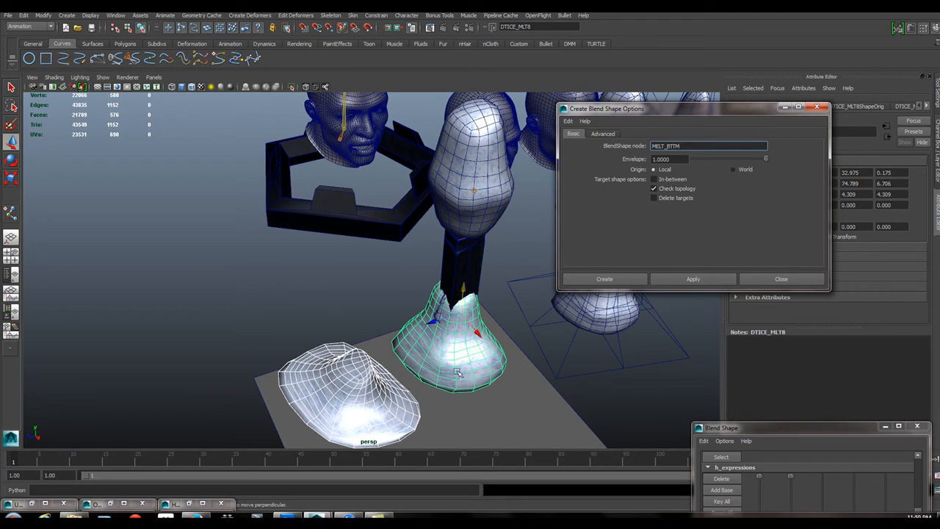
left_click(603, 279)
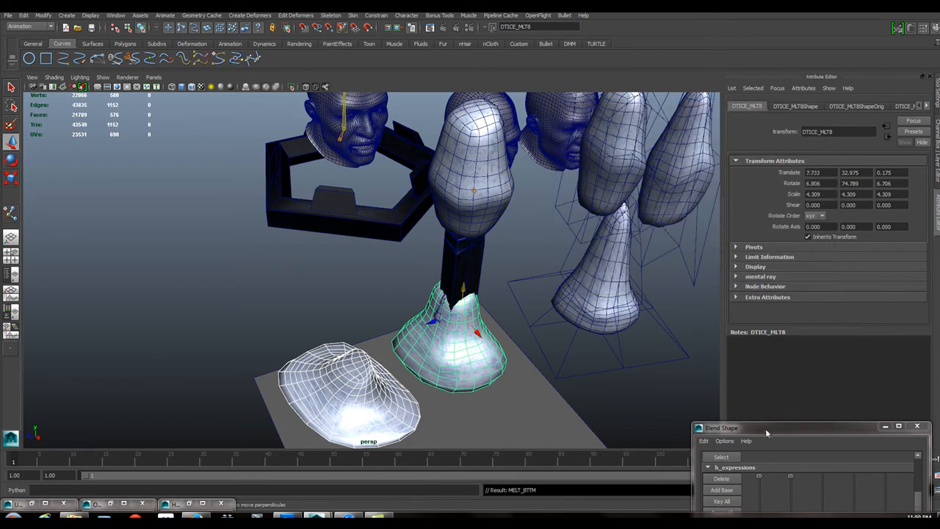
- Bring the MELT_BTTM slider into view in the Blend Shape editor and inspect the two melted base meshes up close
left_click_drag(779, 431, 707, 241)
scroll(772, 336, "down", 5)
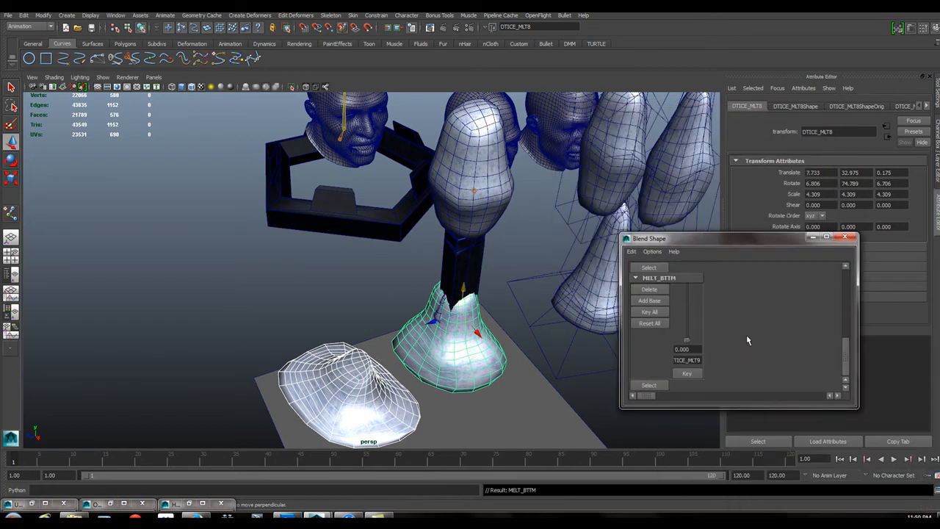
left_click_drag(692, 343, 653, 409)
left_click_drag(722, 240, 768, 239)
mouse_move(489, 329)
left_mouse_down("alt")
mouse_move(477, 318)
mouse_move(472, 326)
left_mouse_up("alt")
right_click_drag(472, 325, 537, 333, "alt")
middle_click_drag(537, 334, 501, 321, "alt")
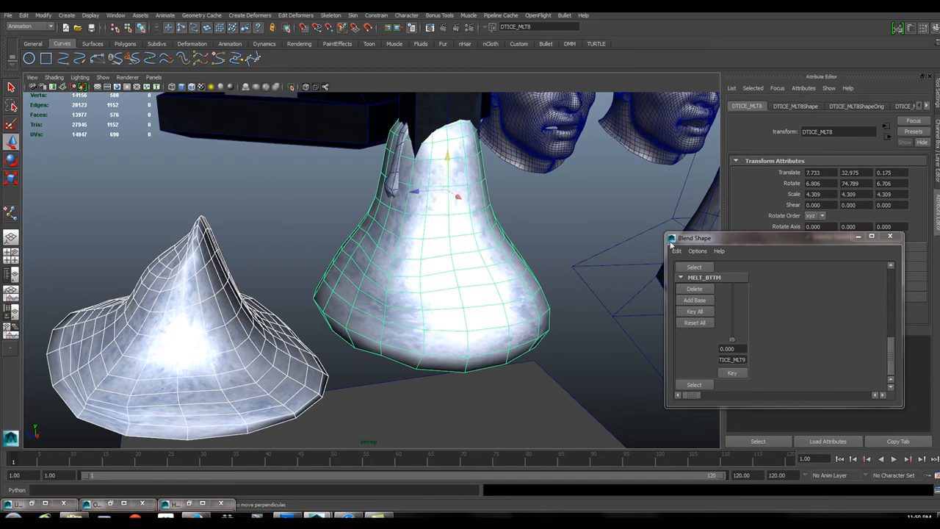
- Open the list of all input operations for DTICE_MLT8, examine the deformer order and close the list
right_click(476, 253)
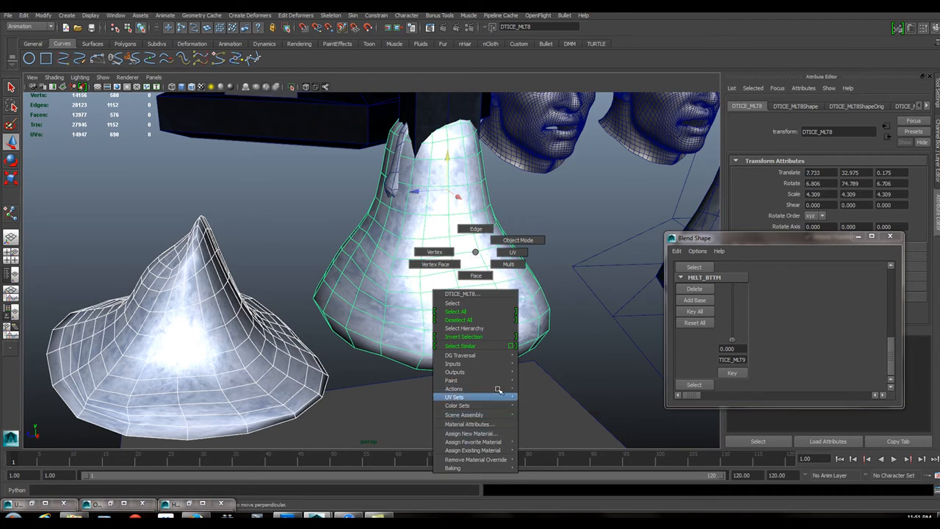
mouse_move(499, 363)
left_click(547, 417)
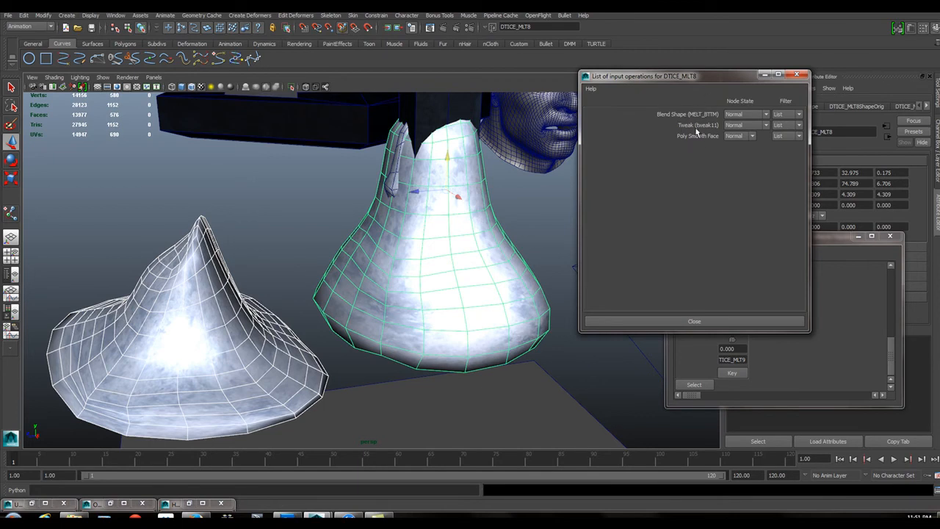
middle_click_drag(695, 118, 696, 131)
right_click(463, 222)
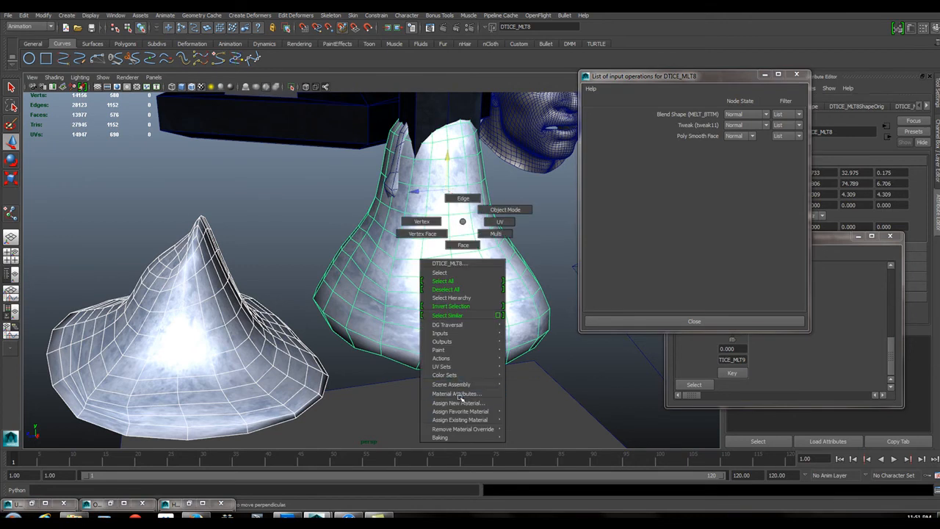
mouse_move(478, 351)
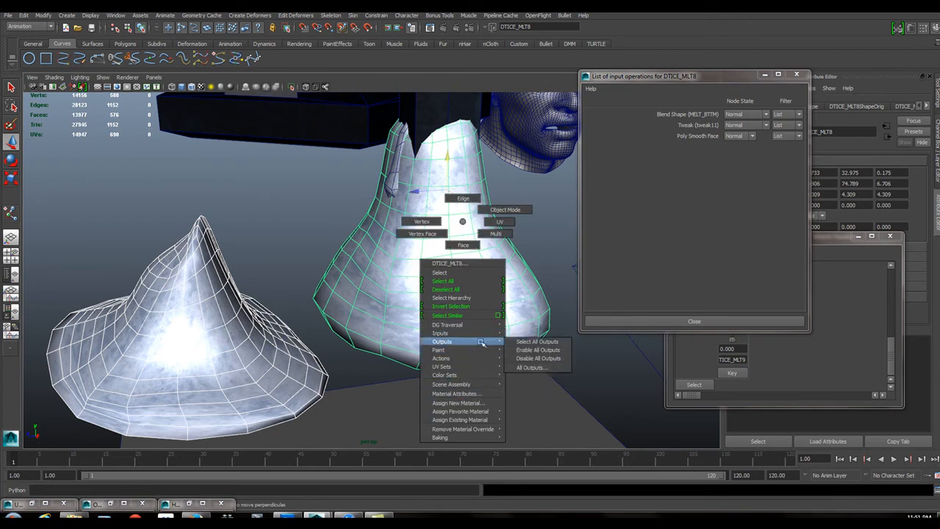
mouse_move(478, 333)
right_click_drag(547, 389, 464, 221)
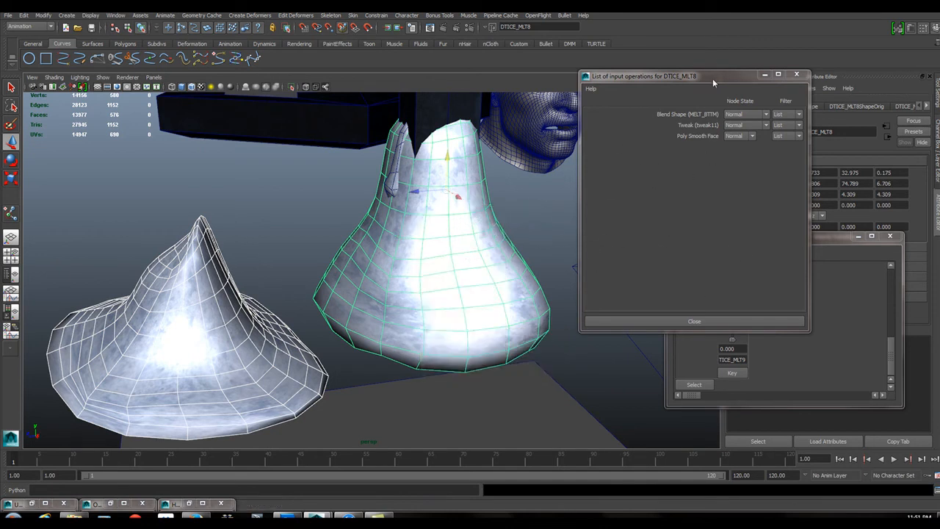
left_click_drag(712, 78, 653, 137)
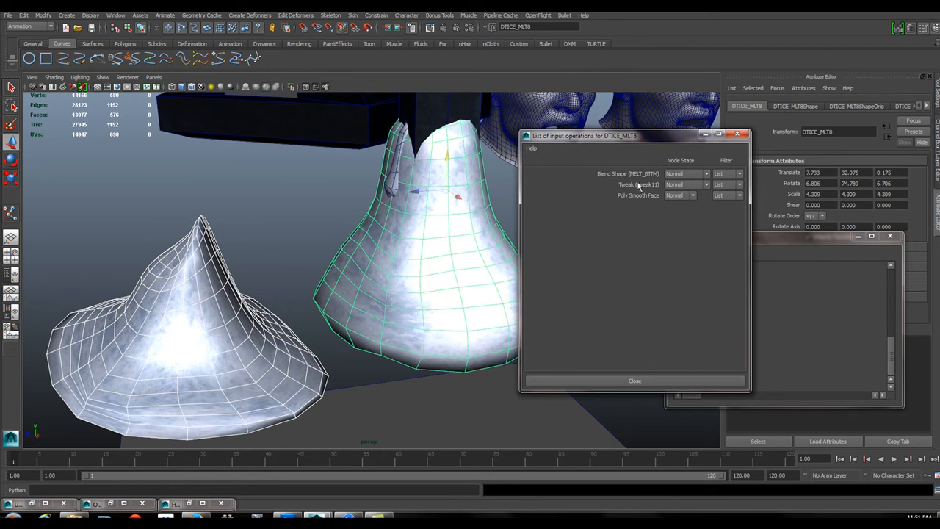
left_click(738, 134)
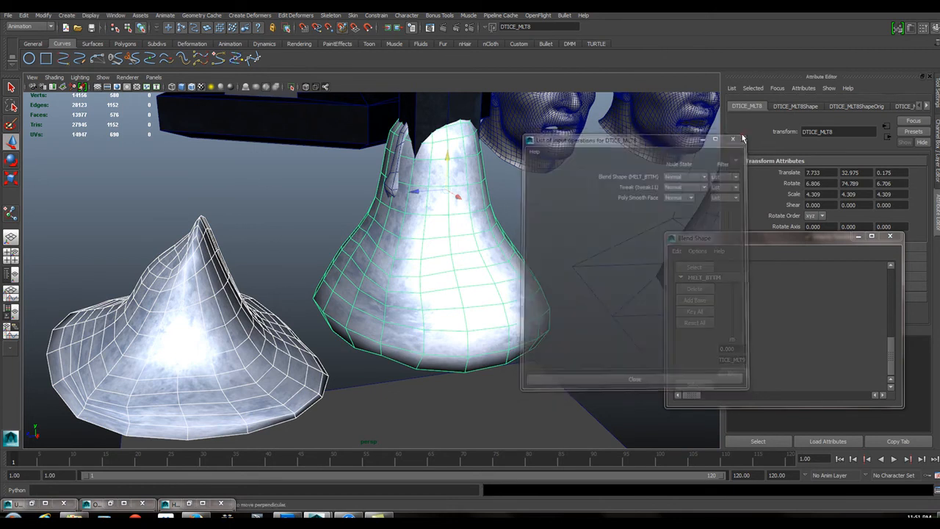
- Inspect the whole setup, selecting the melted base, Ice_Bone and the original ice mesh DTICE_MLT in turn, and add DTICE_MLT8 to the selection
right_click_drag(502, 297, 345, 274, "alt")
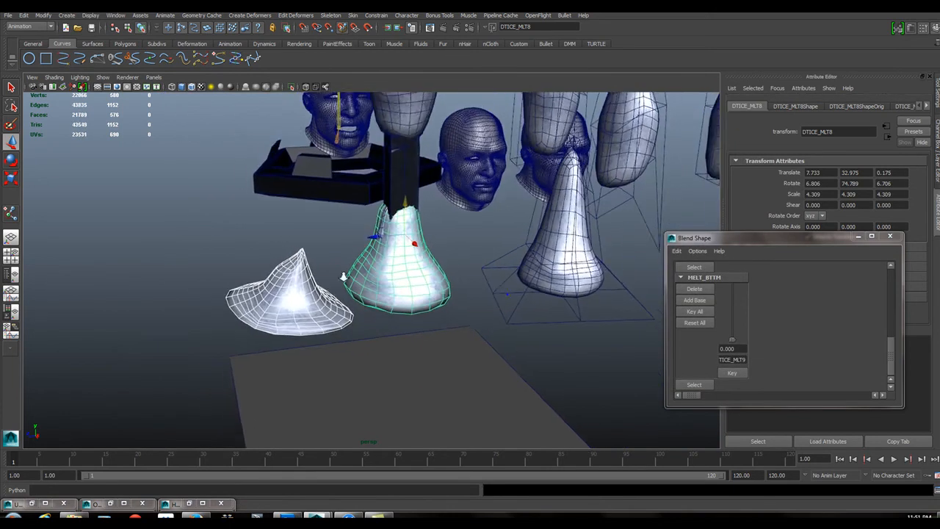
middle_click_drag(344, 275, 378, 372, "alt")
left_click_drag(377, 372, 450, 314, "alt")
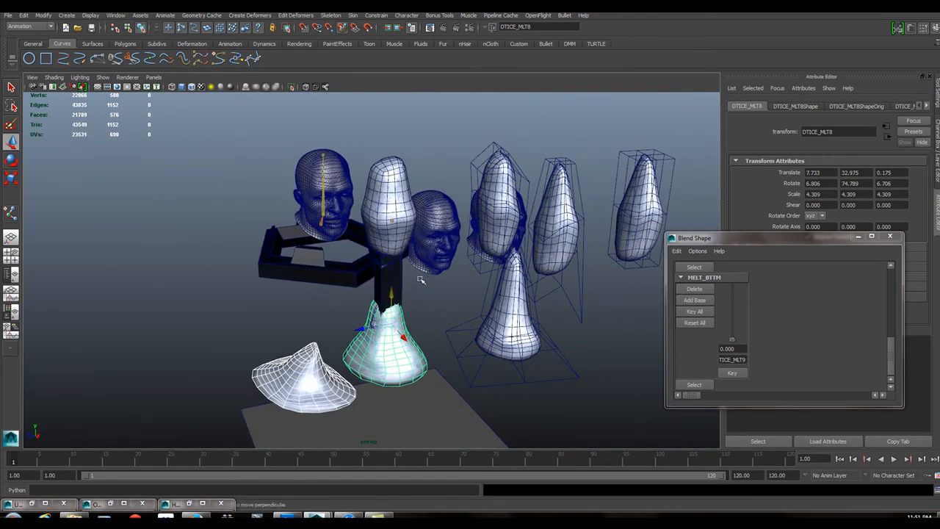
left_click(379, 378)
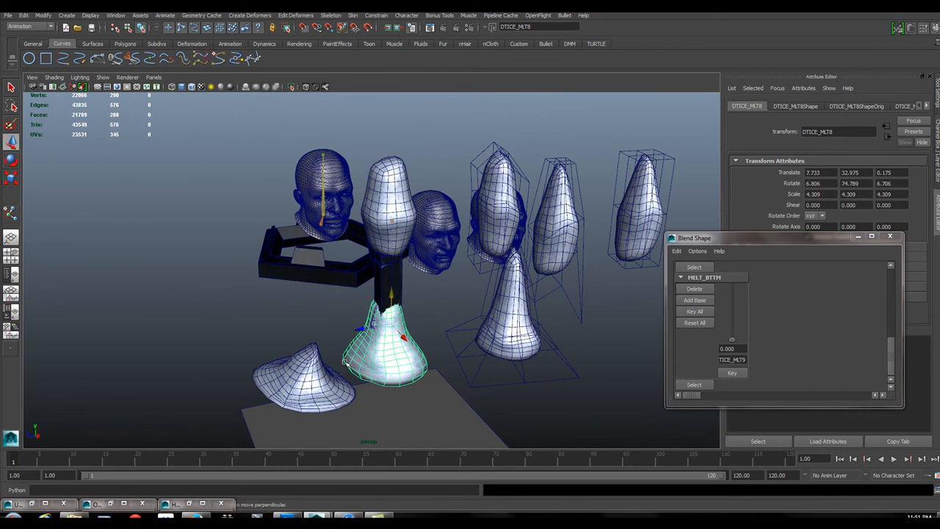
left_click(391, 219)
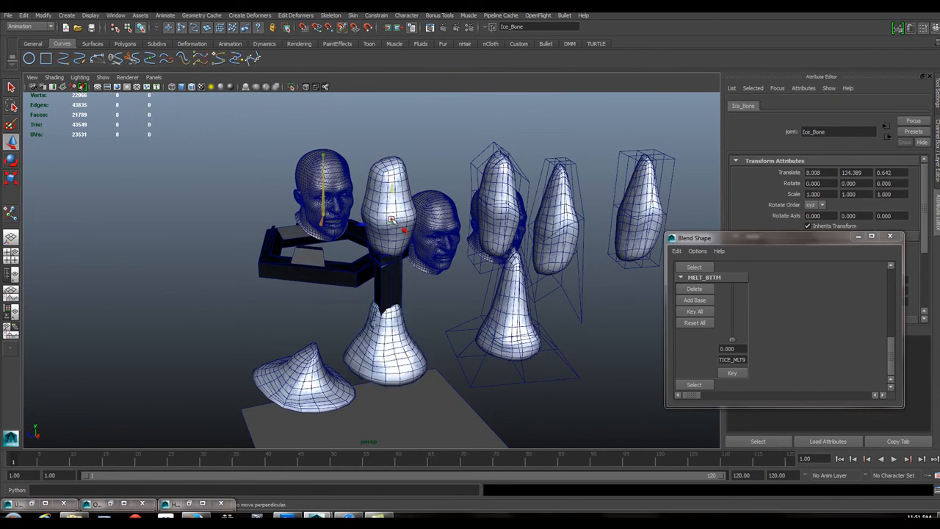
scroll(394, 215, "up", 3)
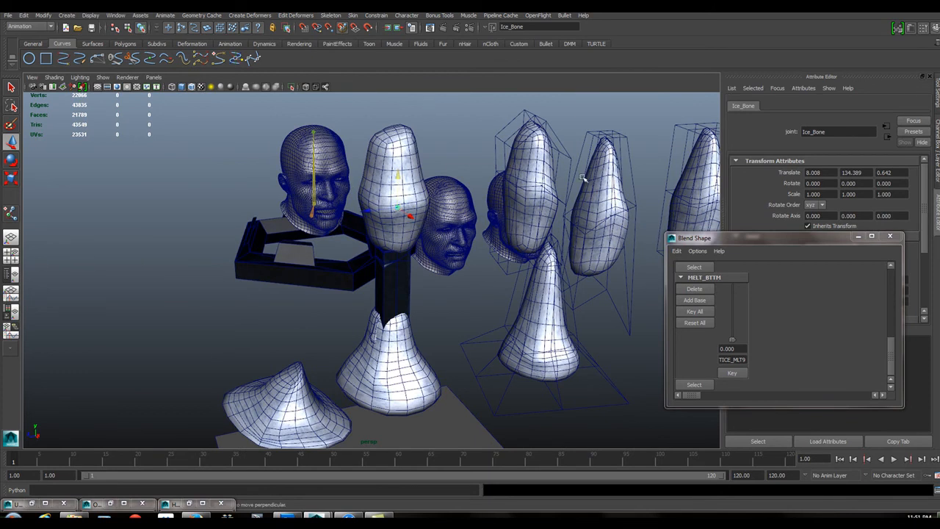
left_click(545, 178)
left_click(401, 171)
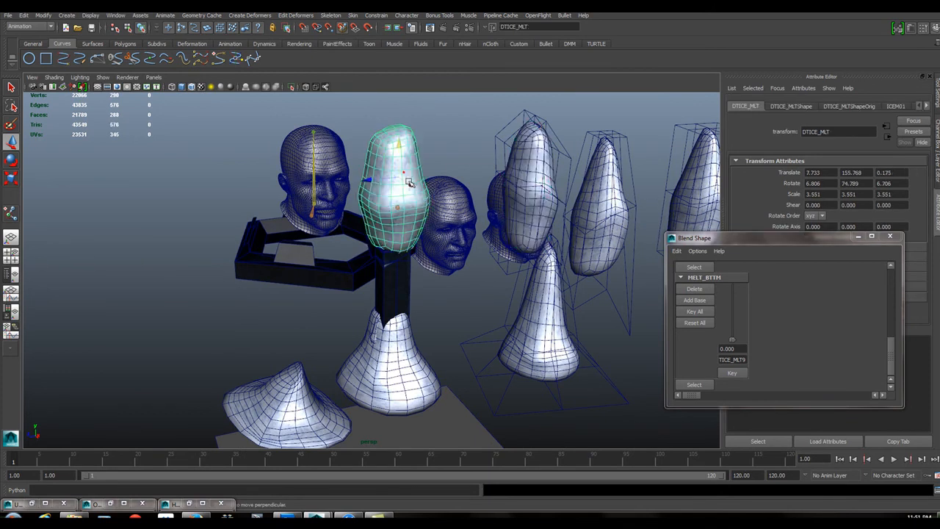
left_click(404, 355)
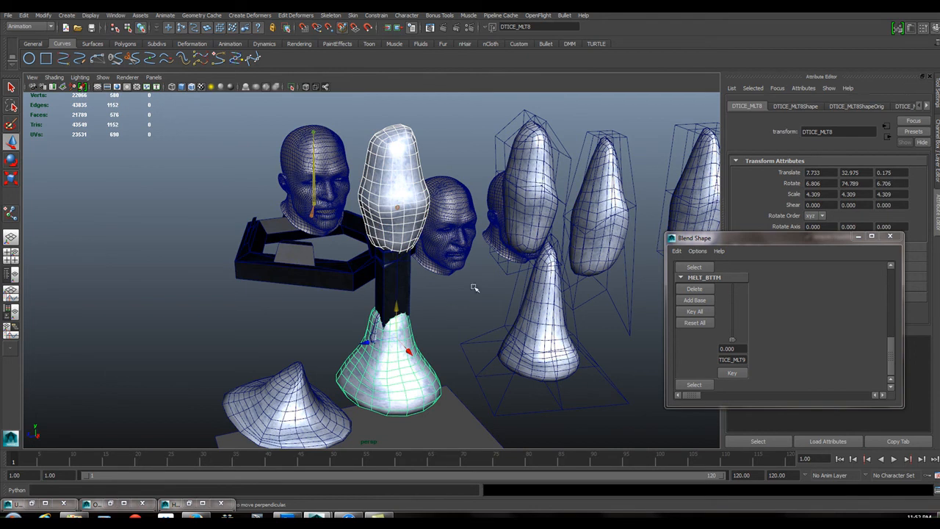
- Select the Ice_Bone joint, add the ice mesh DTICE_MLT to the selection and open the Smooth Bind options
left_click(403, 208)
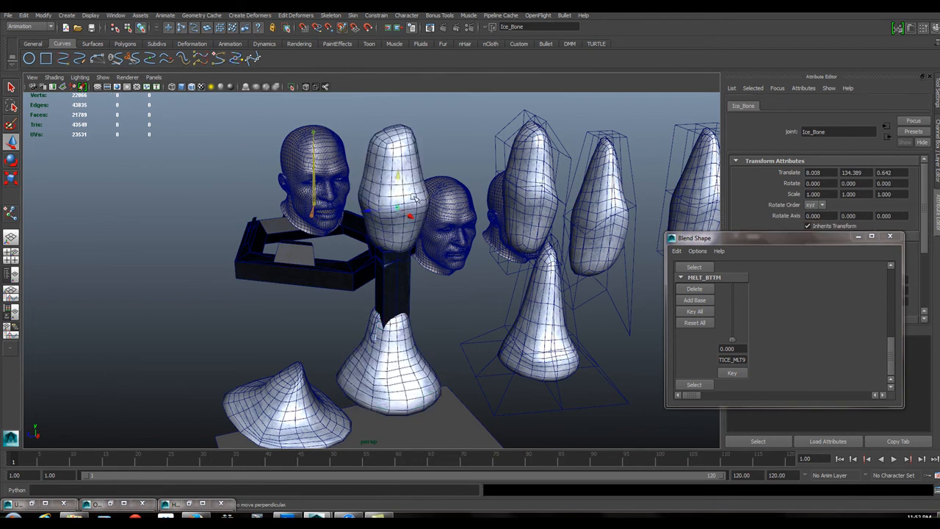
left_click(416, 199)
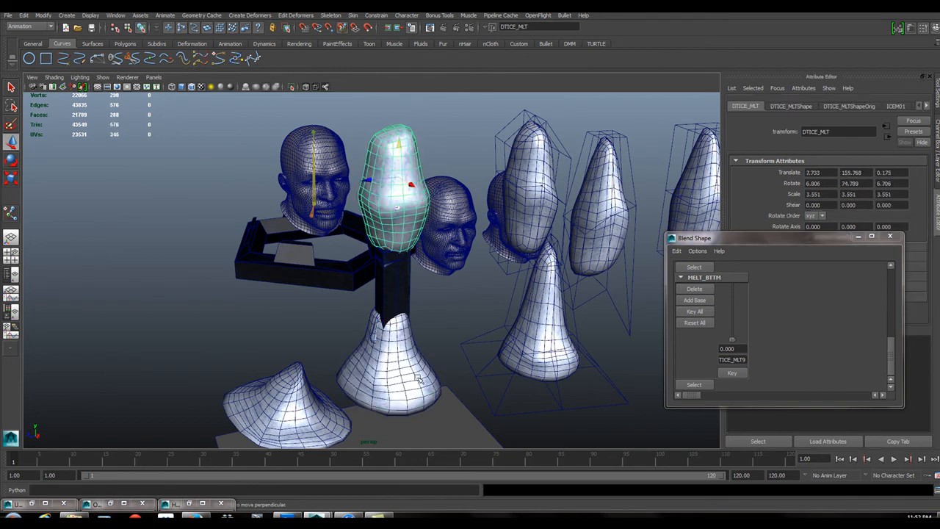
left_click(354, 16)
mouse_move(373, 30)
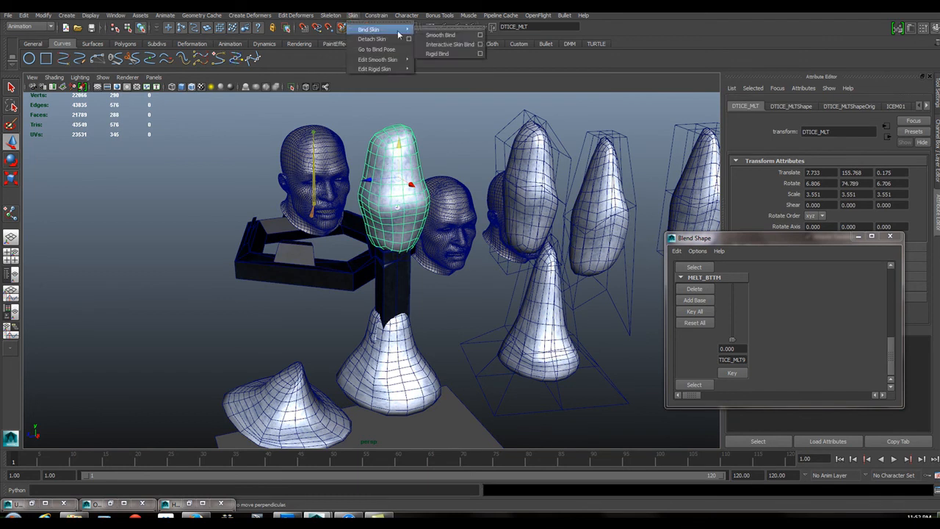
left_click(481, 36)
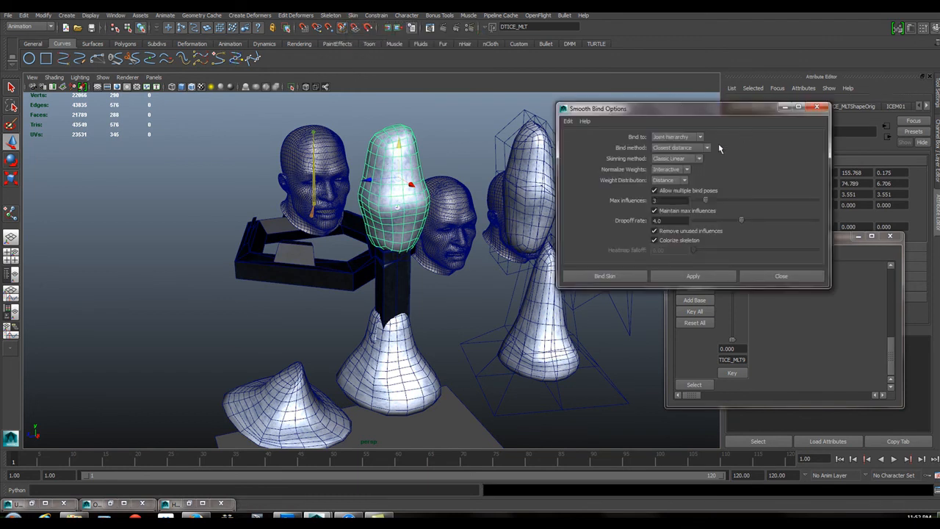
left_click_drag(710, 112, 667, 52)
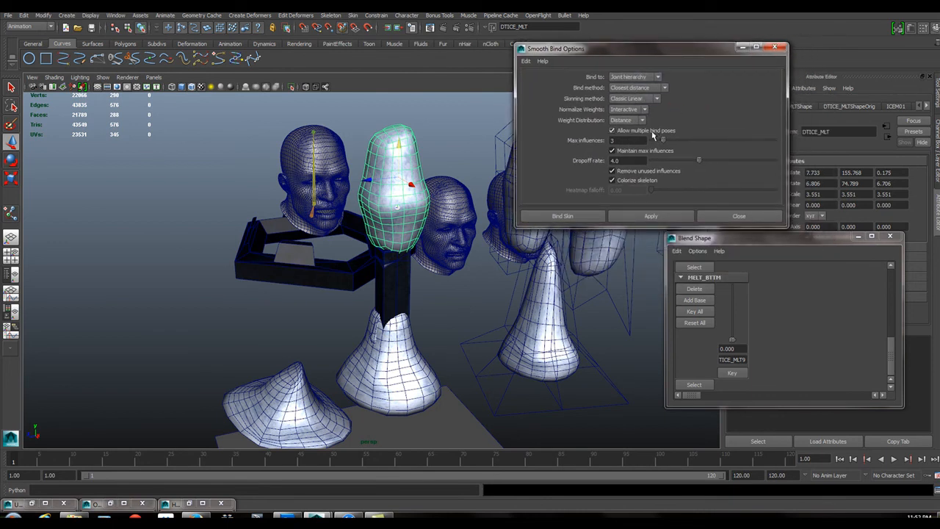
- Smooth bind the ice mesh to Ice_Bone using Joint hierarchy, Closest distance, Classic Linear skinning, Interactive weights and 3 max influences
left_click(644, 110)
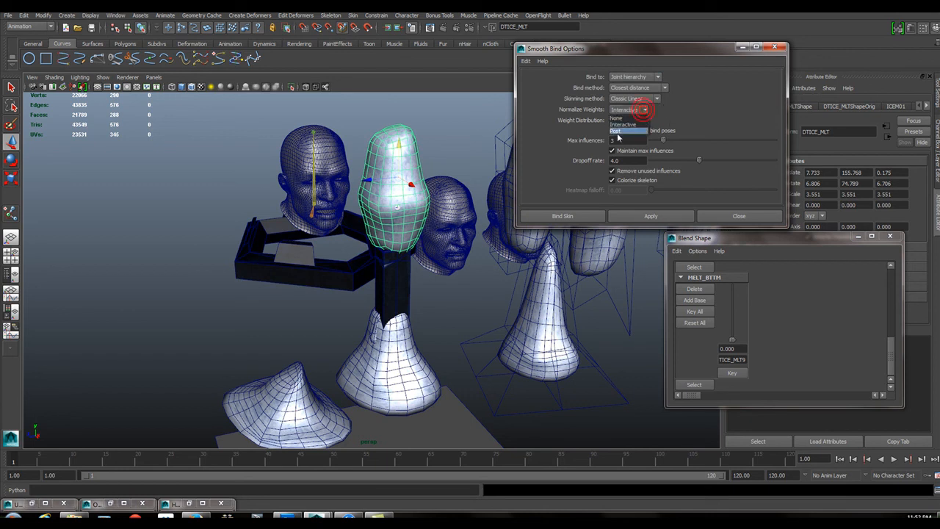
left_click(687, 118)
left_click_drag(626, 49, 650, 74)
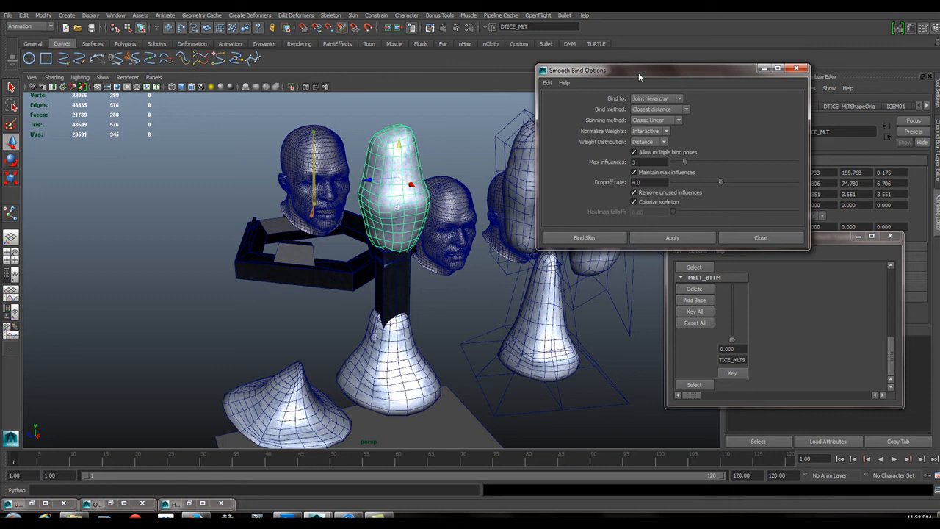
mouse_move(638, 72)
left_mouse_down()
mouse_move(611, 59)
mouse_move(656, 64)
left_mouse_up()
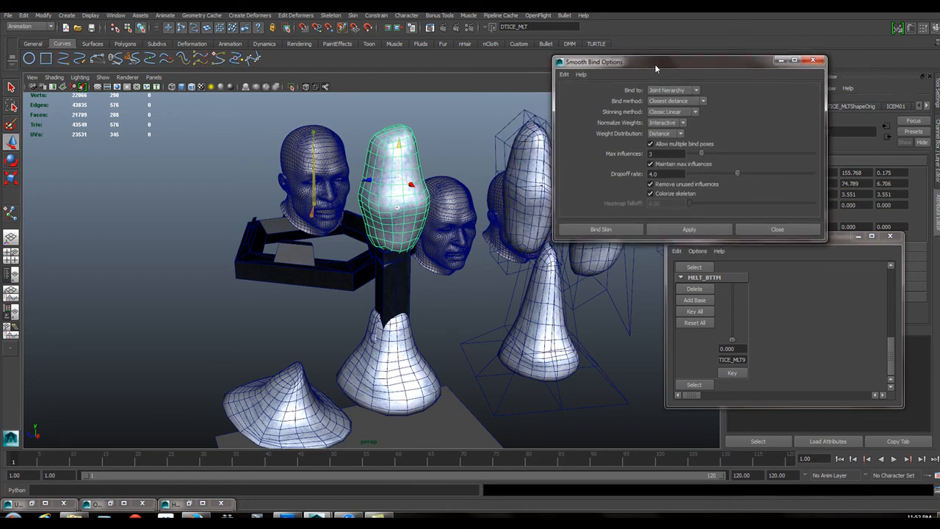
left_click(696, 113)
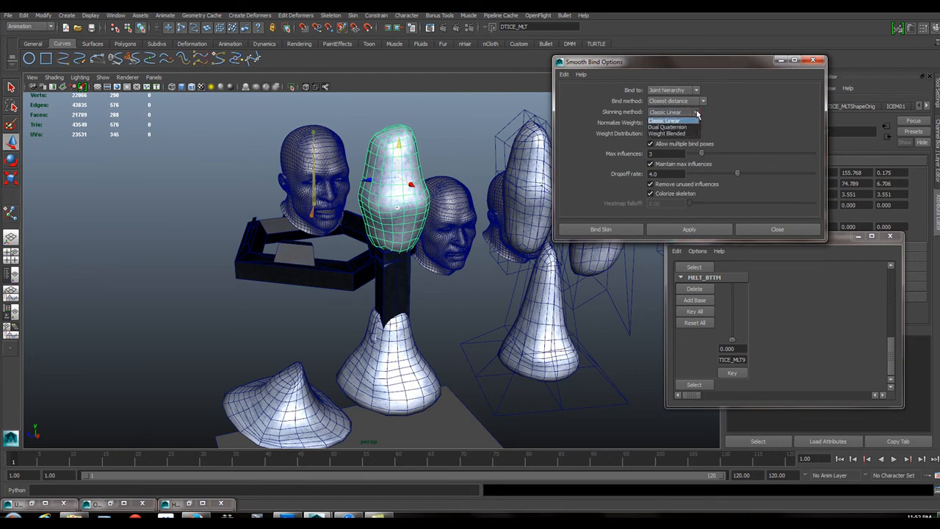
left_click(674, 121)
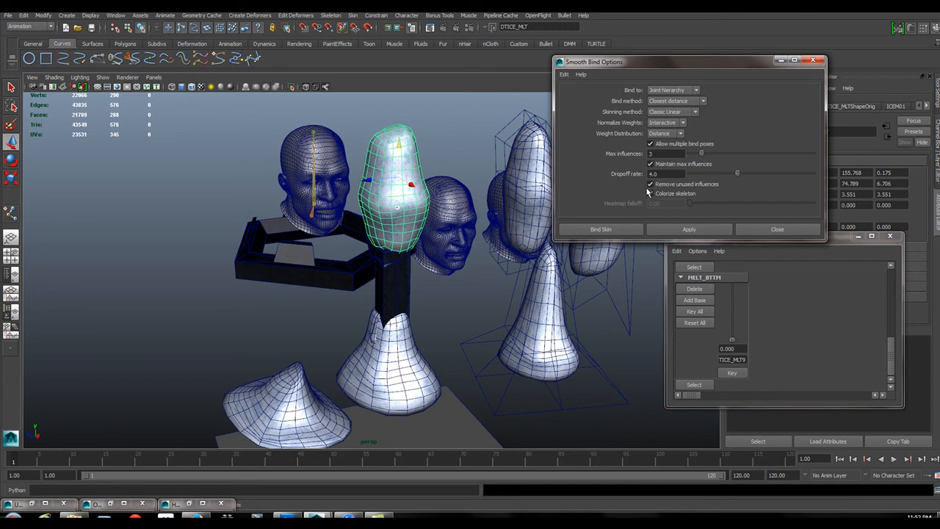
left_click(618, 231)
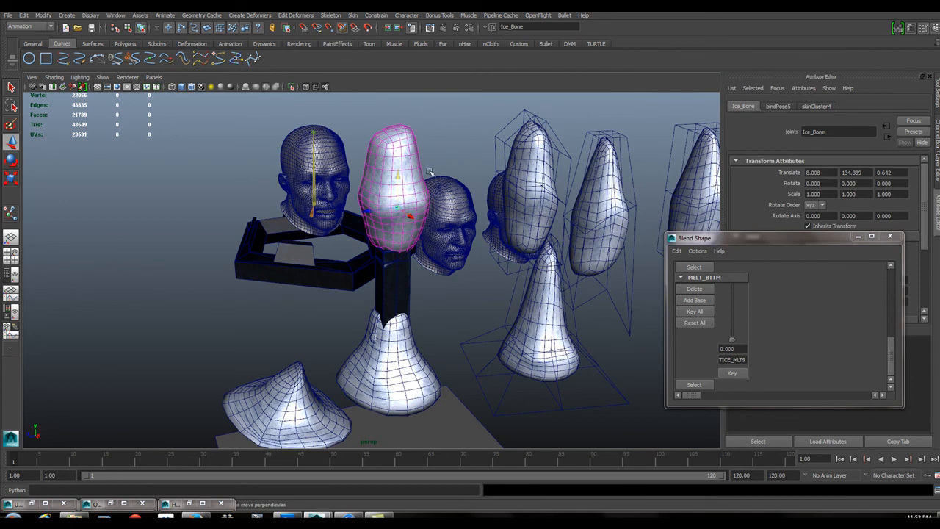
- Test the bind by moving Ice_Bone down toward the melted base, and undo the move
left_click_drag(397, 178, 399, 298)
key("ctrl+z")
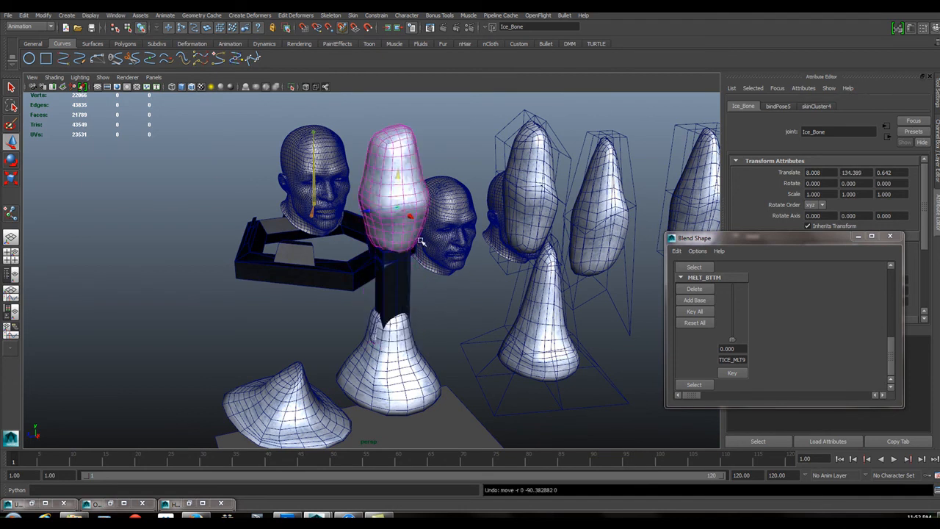
left_click_drag(415, 303, 436, 246, "alt")
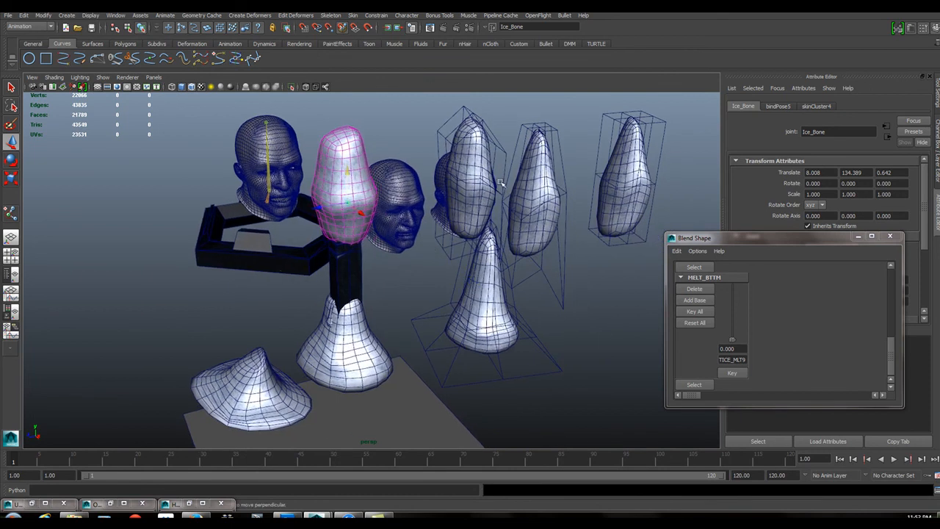